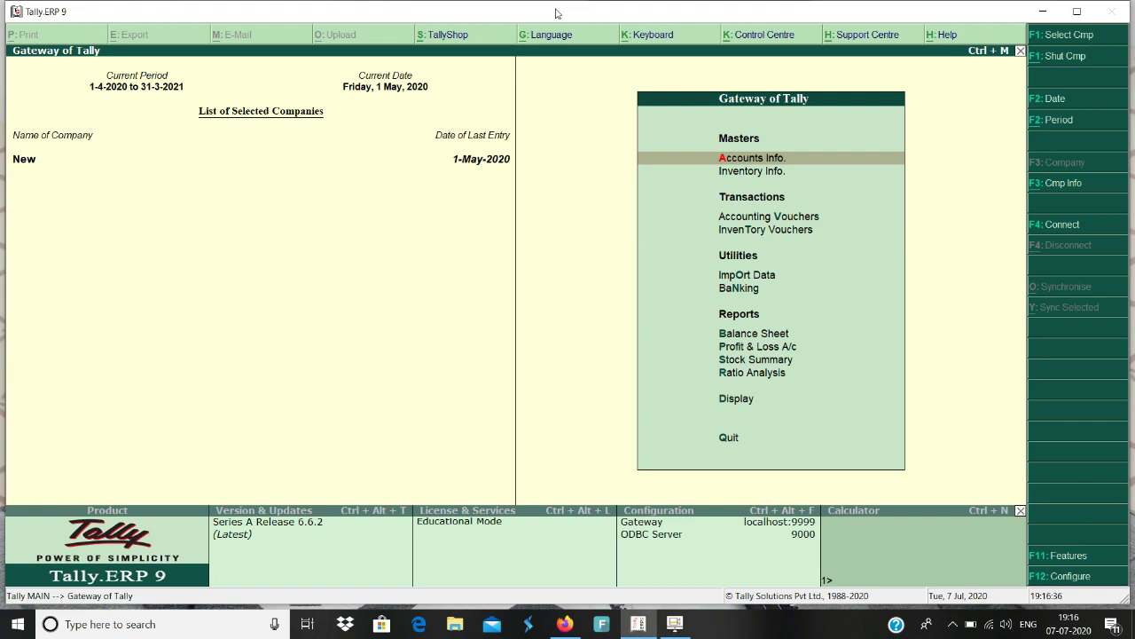
# On the GST portal in the browser, search a taxpayer by the supplier's GSTIN/UIN and show their return filing table
pyautogui.click(565, 624)
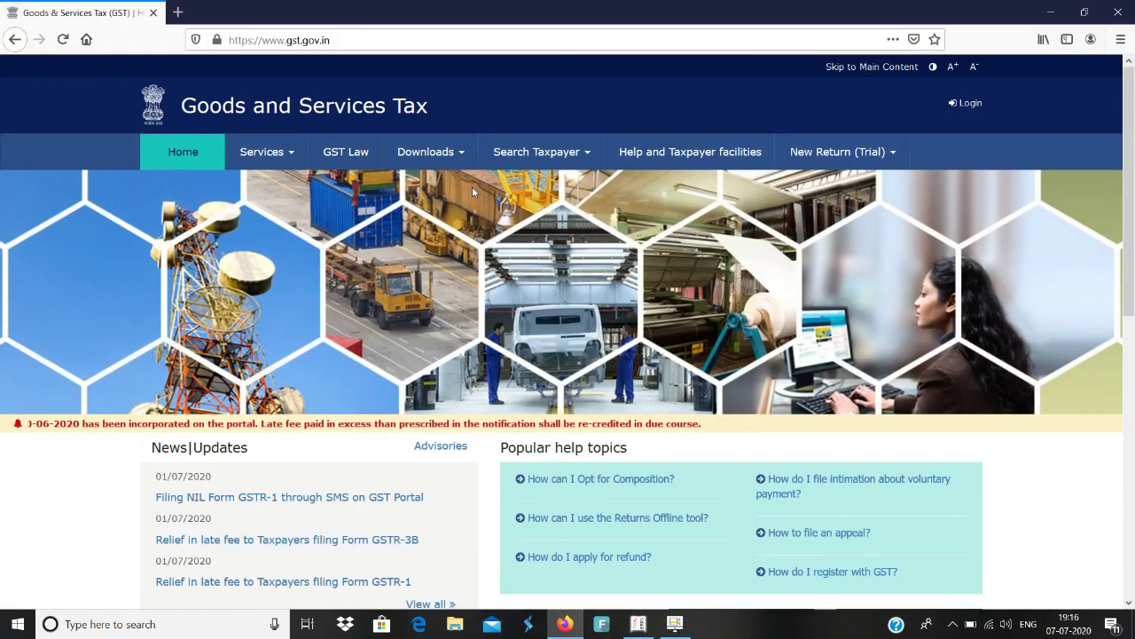
pyautogui.click(585, 164)
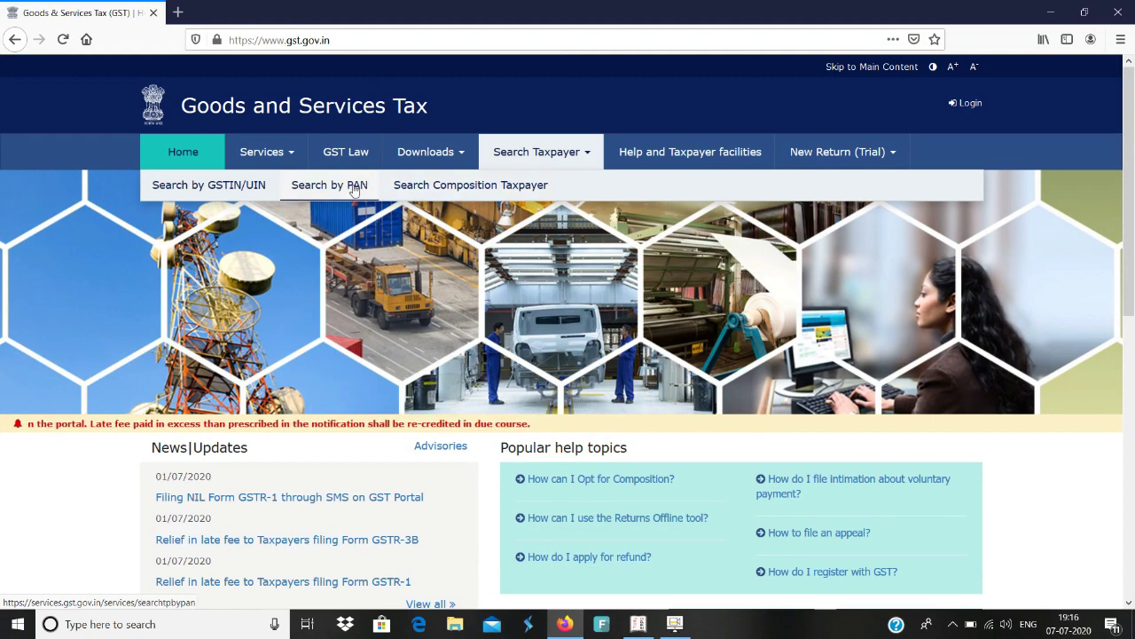
pyautogui.click(213, 186)
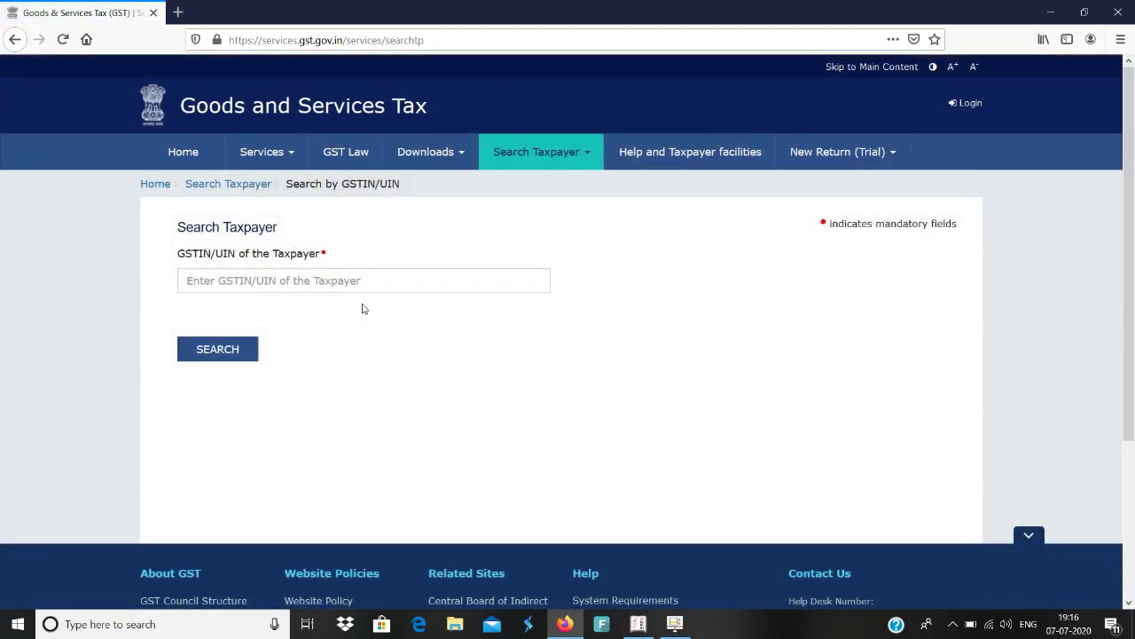
pyautogui.click(267, 282)
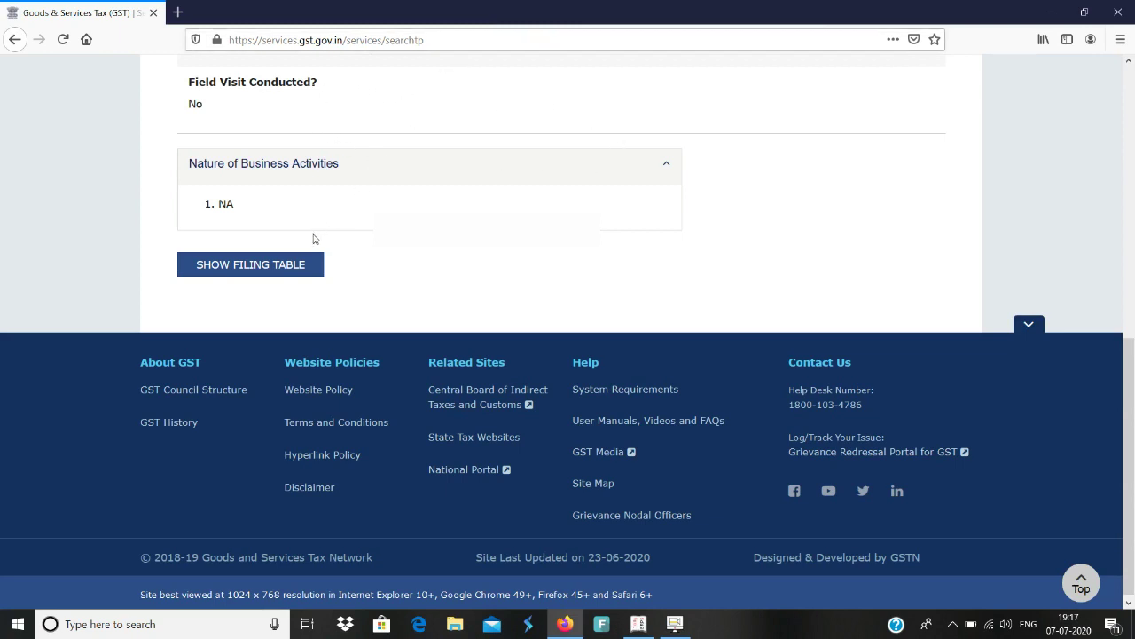
pyautogui.click(258, 272)
pyautogui.scroll(-2, 508, 330)
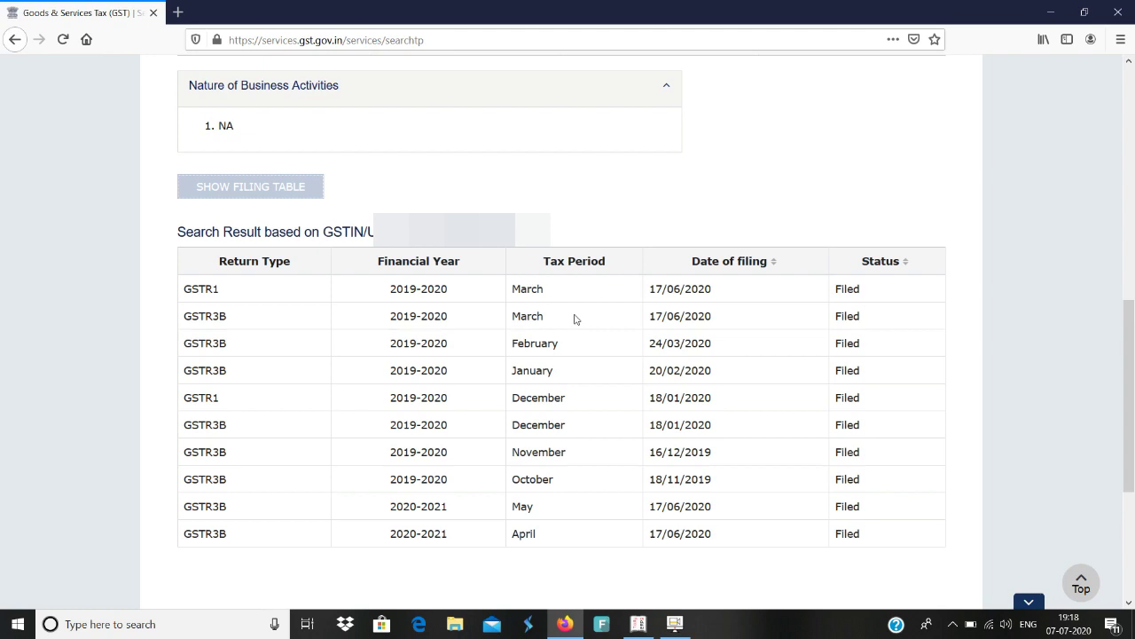
# Switch to Tally.ERP 9 and open purchase voucher no. 1 dated 2-Apr-2020 from the Day Book
pyautogui.click(638, 624)
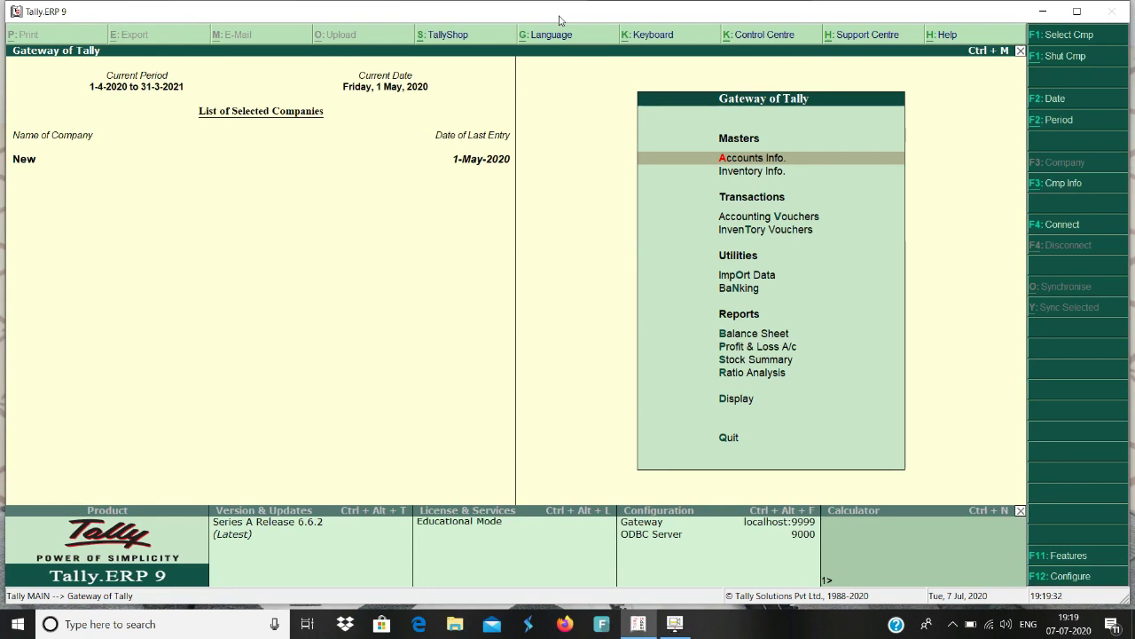
pyautogui.press('d')
pyautogui.press('Down')
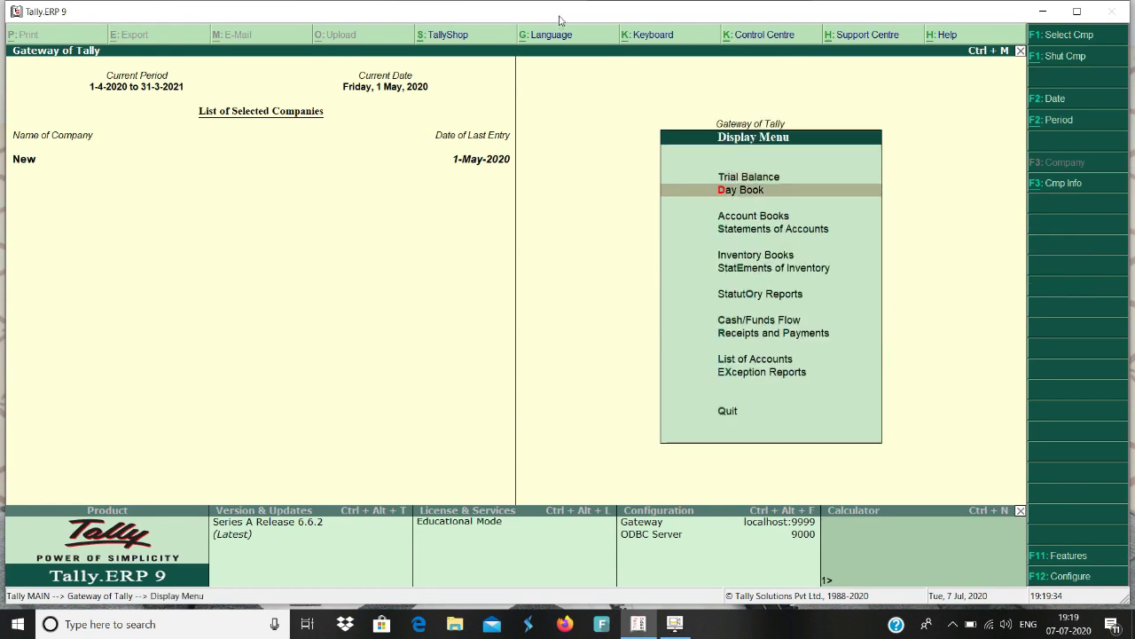
pyautogui.press('Return')
pyautogui.press('Down')
pyautogui.press('Return')
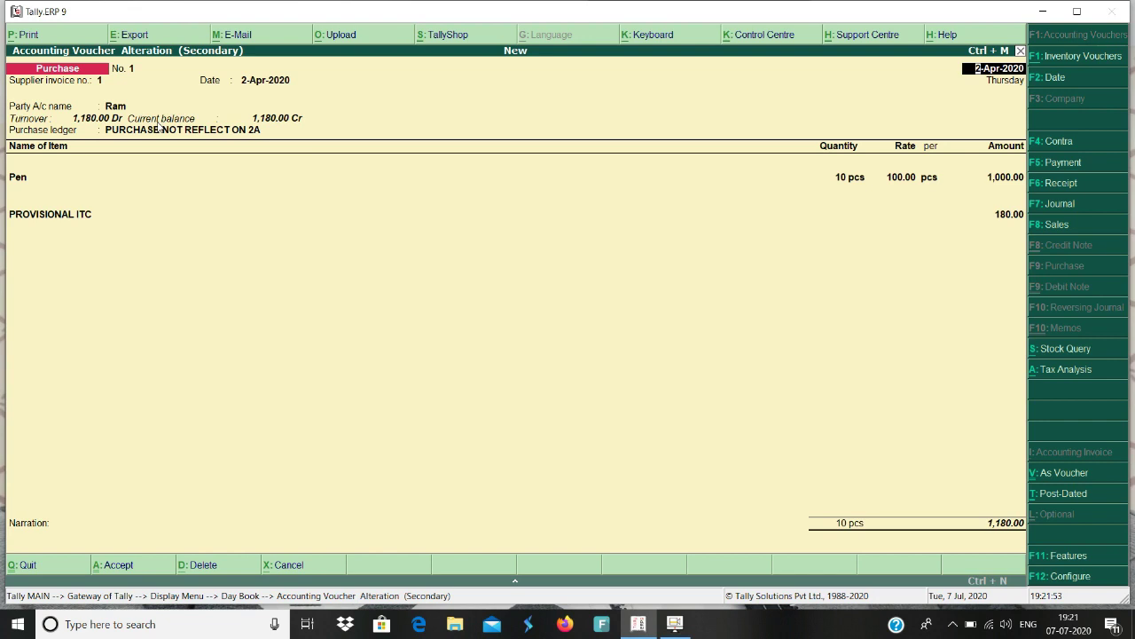
# Go through the purchase voucher's header details and open the PURCHASE NOT REFLECT ON 2A ledger for alteration
pyautogui.click(675, 624)
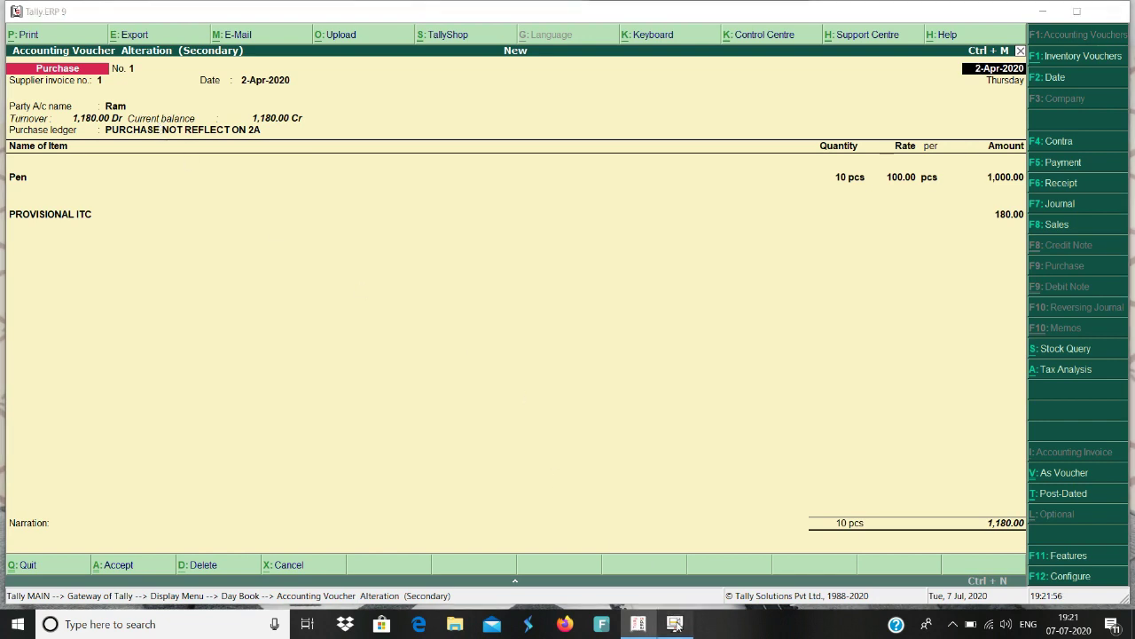
pyautogui.click(551, 11)
pyautogui.press('Return')
pyautogui.press('Return')
pyautogui.press('Return')
pyautogui.press('Return')
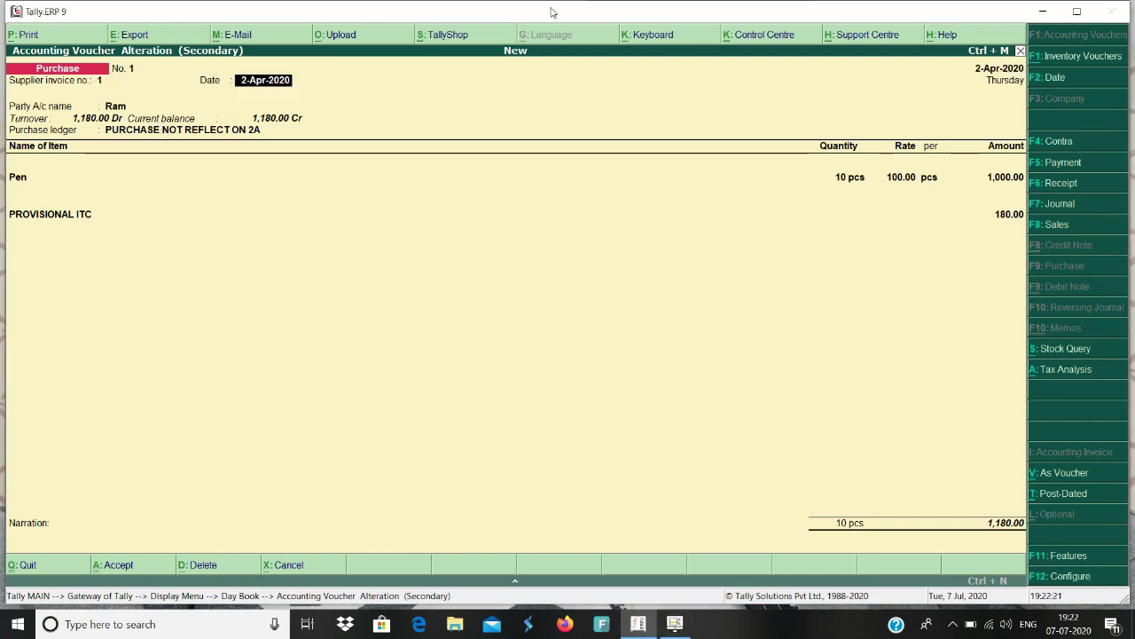
pyautogui.press('Return')
pyautogui.press('Return')
pyautogui.press('Return')
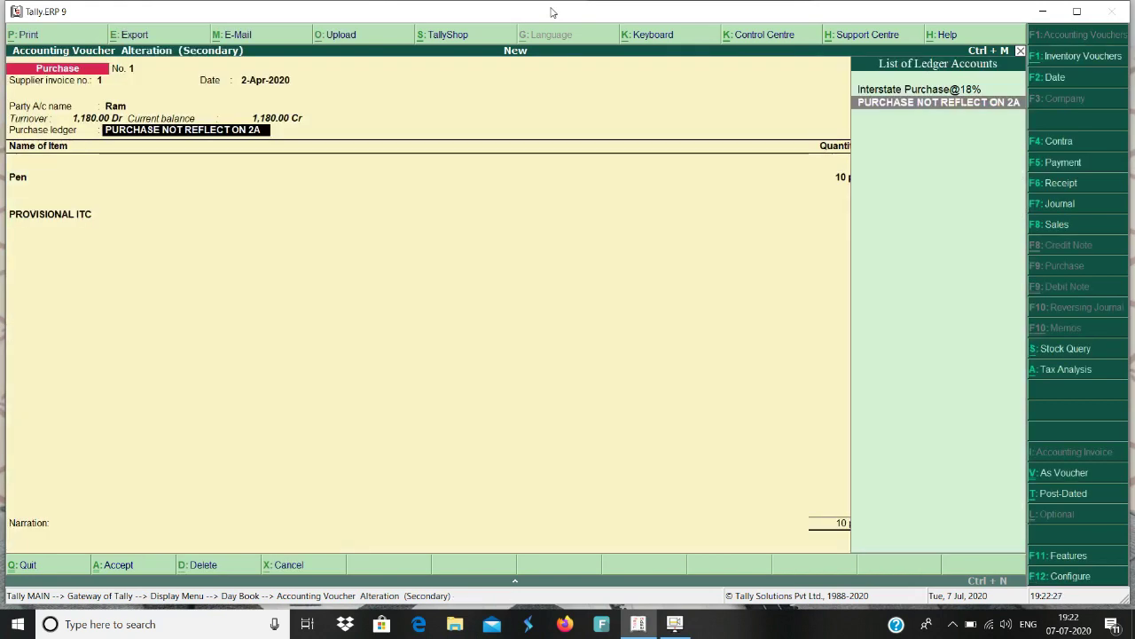
pyautogui.hotkey('ctrl', 'Return')
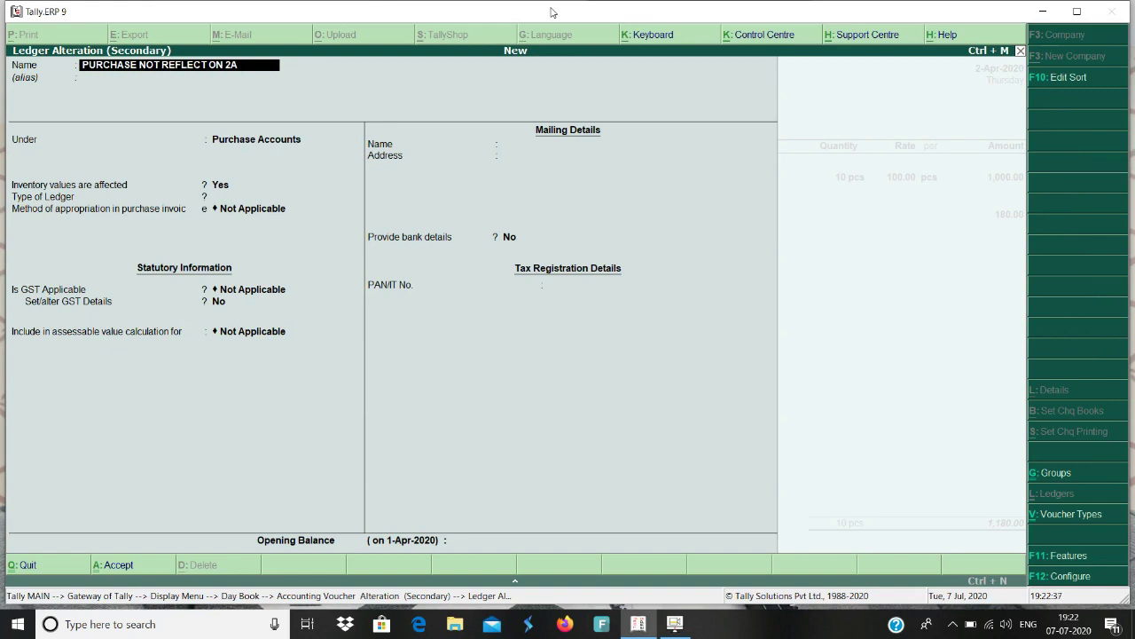
# Review the purchase ledger's group, inventory and GST applicability settings, then accept the ledger without changes
pyautogui.press('Return')
pyautogui.press('Return')
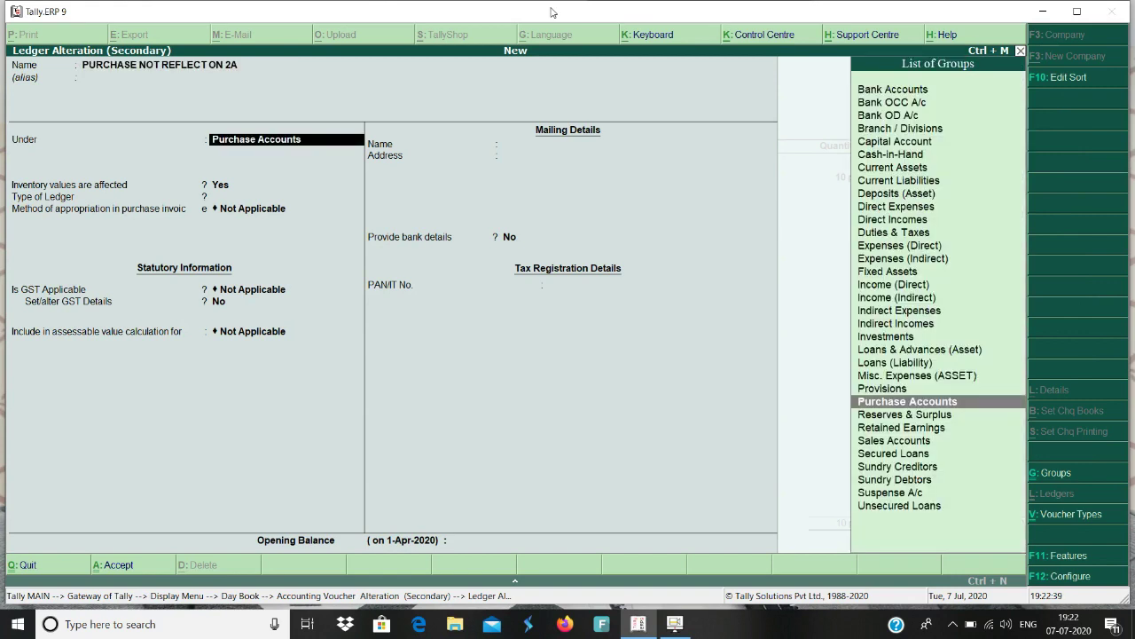
pyautogui.press('Return')
pyautogui.press('Return')
pyautogui.press('Return')
pyautogui.press('Return')
pyautogui.press('Return')
pyautogui.press('Return')
pyautogui.press('Return')
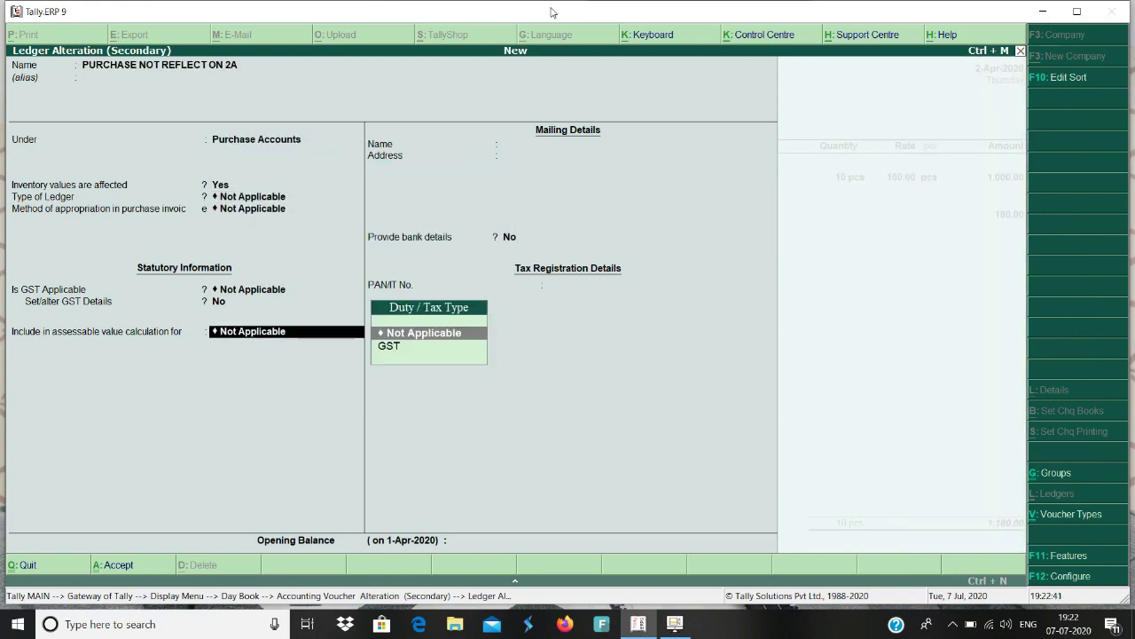
pyautogui.press('Return')
pyautogui.press('Return')
pyautogui.press('Return')
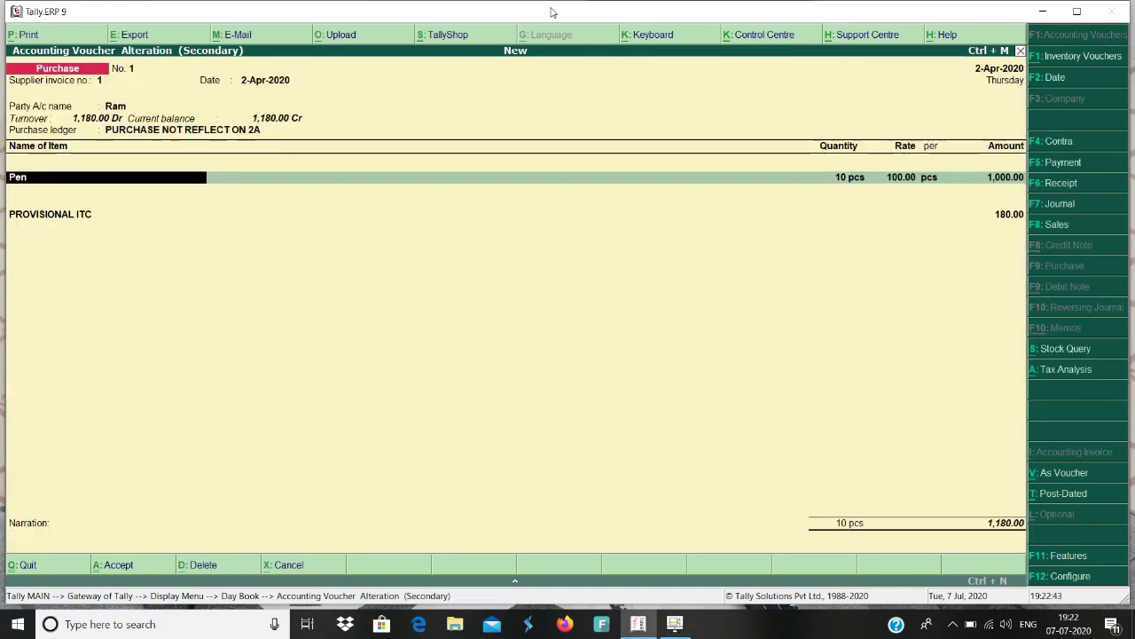
# Go through the Pen item line, examine the PROVISIONAL ITC ledger's group and settings, and leave that ledger unsaved
pyautogui.press('Return')
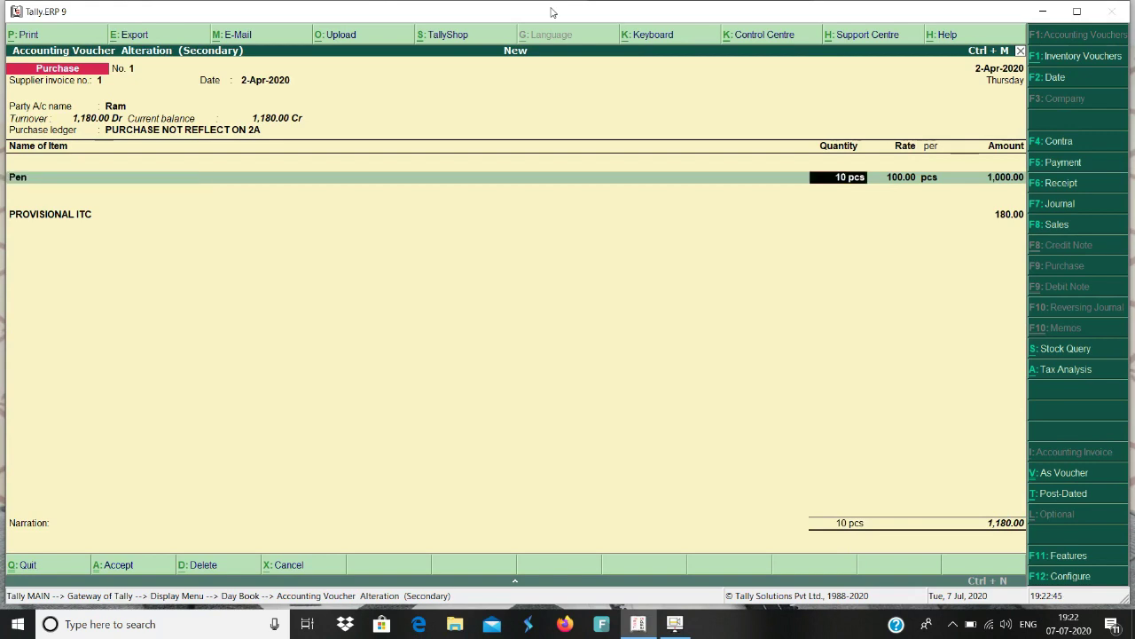
pyautogui.press('Return')
pyautogui.press('Return')
pyautogui.press('Return')
pyautogui.press('Return')
pyautogui.press('Return')
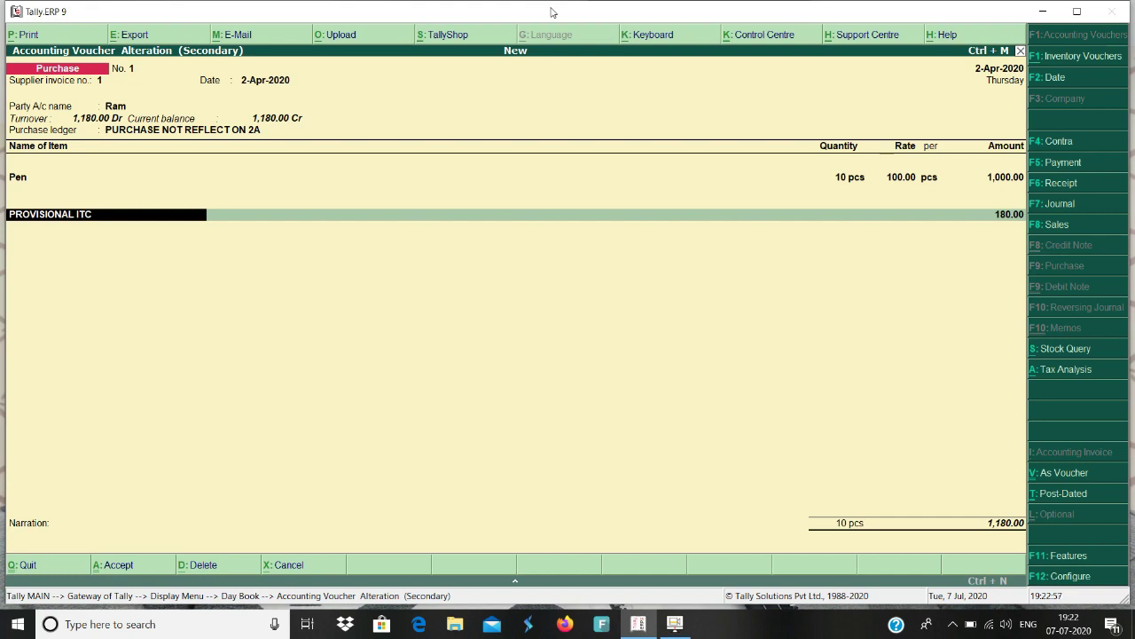
pyautogui.hotkey('ctrl', 'Return')
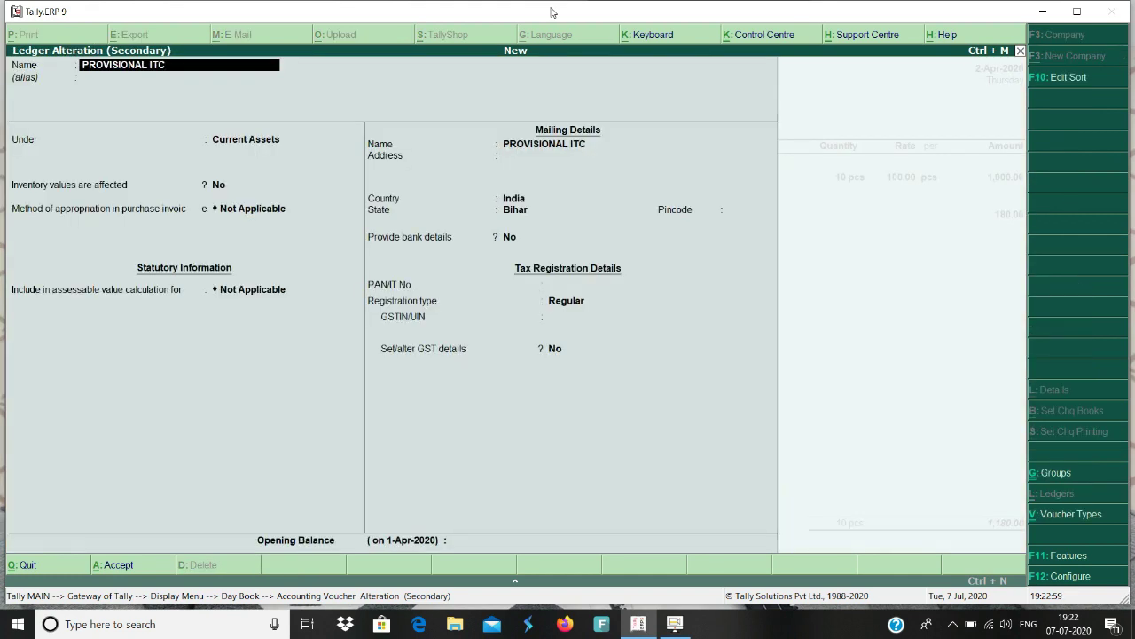
pyautogui.press('Return')
pyautogui.press('Return')
pyautogui.press('Return')
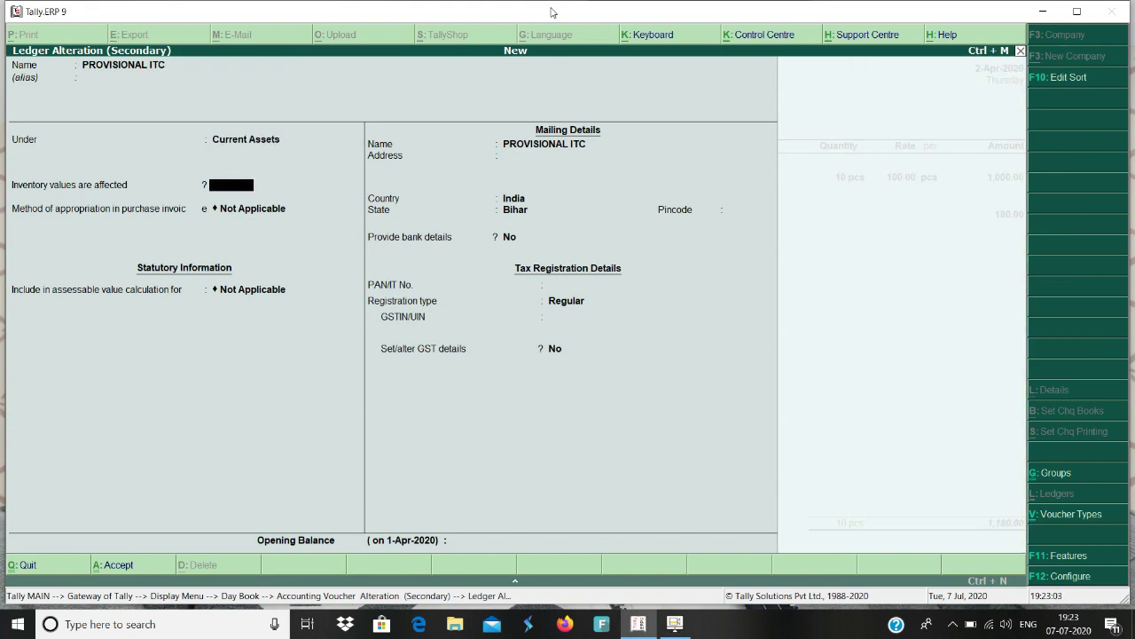
pyautogui.press('Escape')
pyautogui.press('Return')
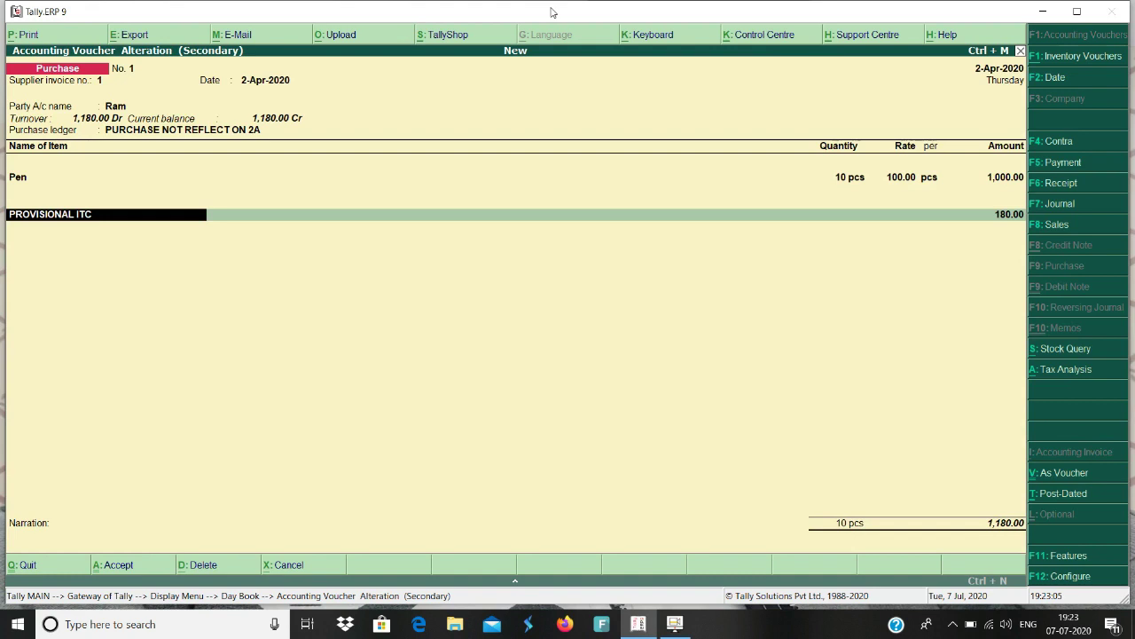
# Keep the PROVISIONAL ITC amount and the supplier's New Ref bill-wise allocation, then accept the purchase voucher
pyautogui.press('Return')
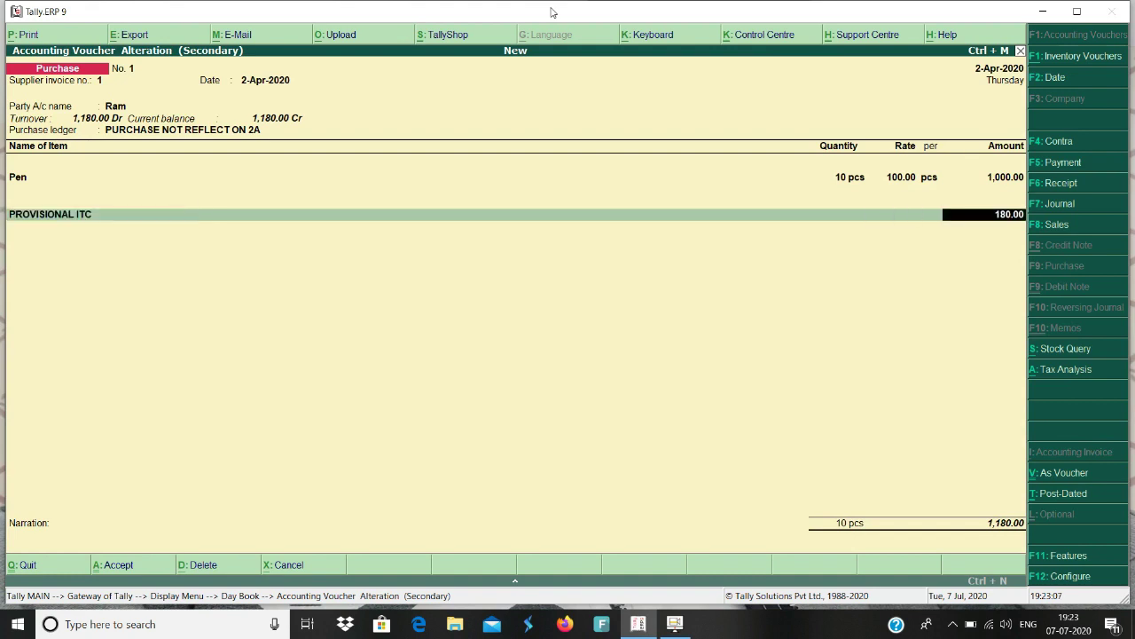
pyautogui.press('Return')
pyautogui.press('Return')
pyautogui.press('Return')
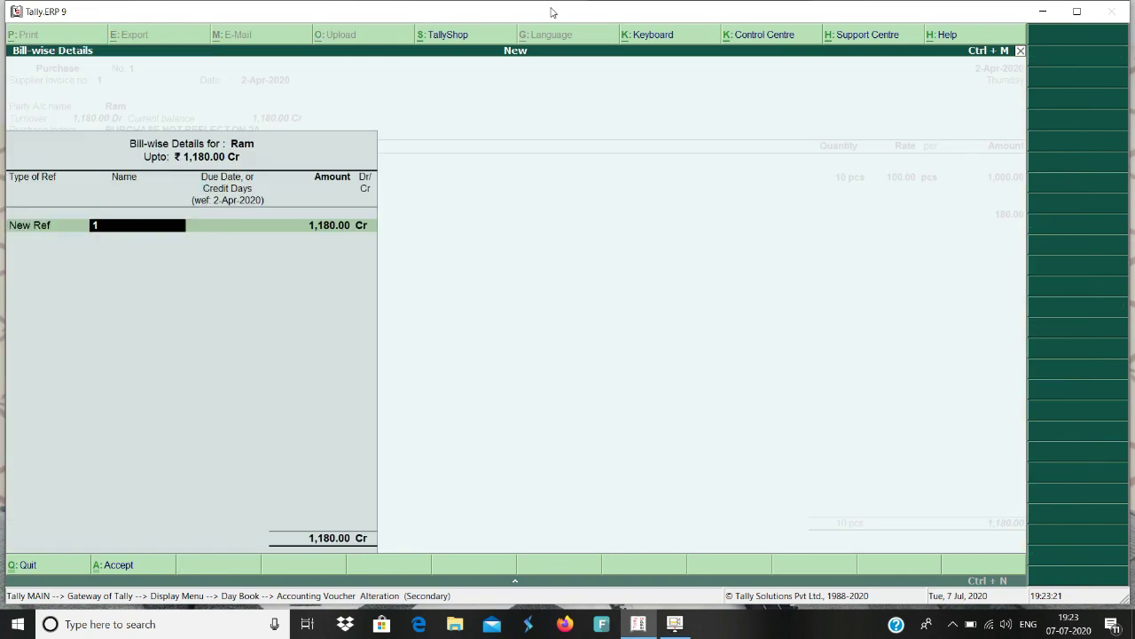
pyautogui.press('Return')
pyautogui.press('Return')
pyautogui.press('Return')
pyautogui.press('Return')
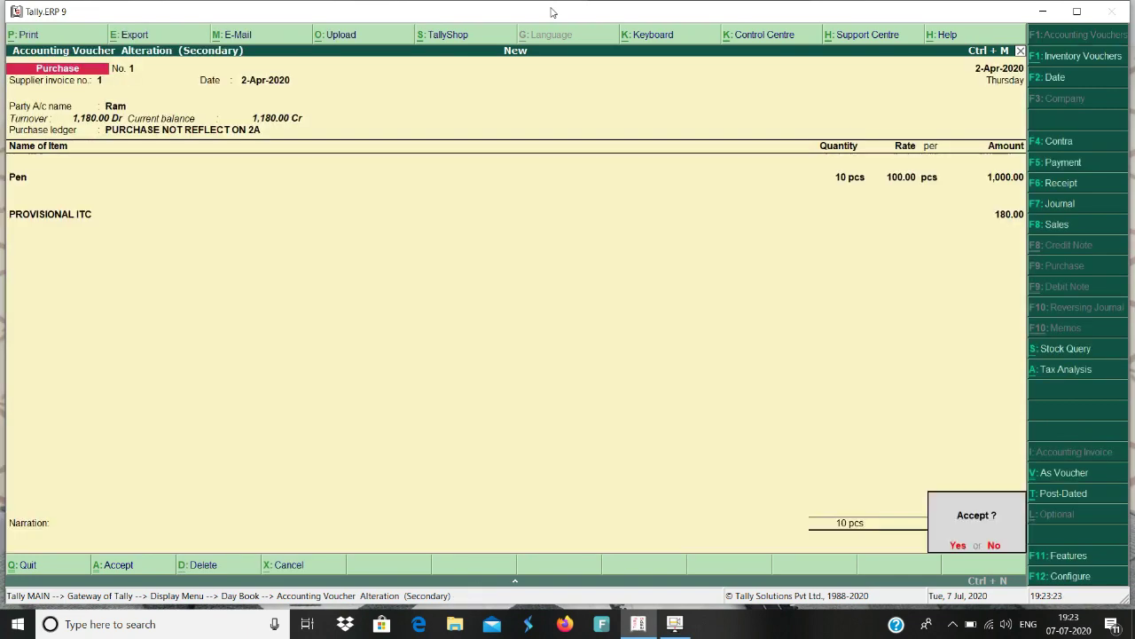
pyautogui.press('Return')
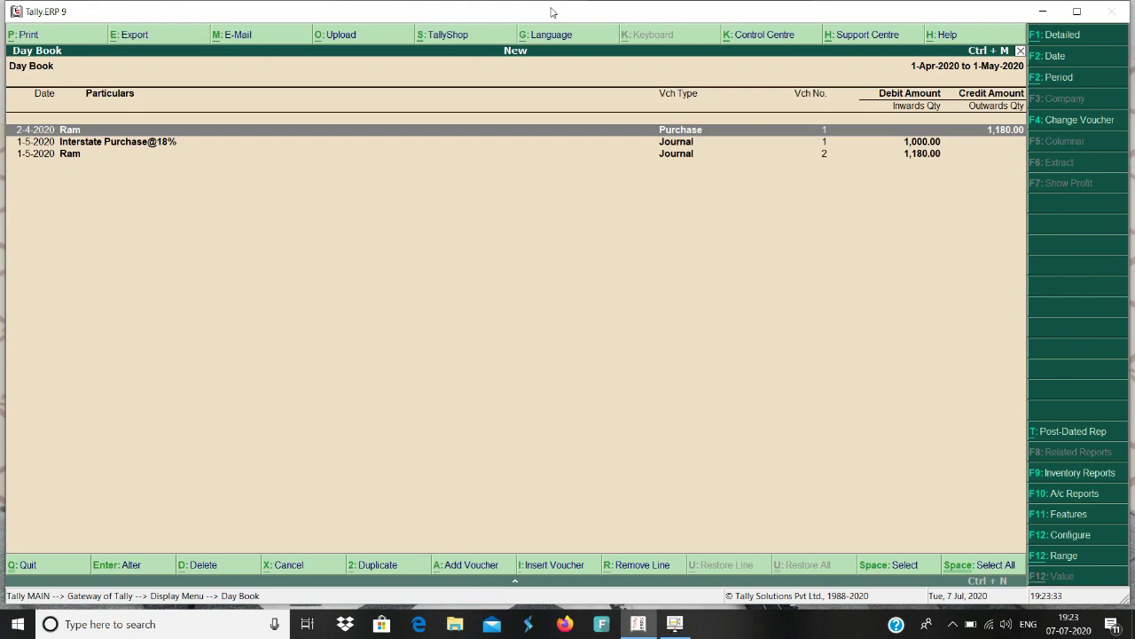
# Open journal voucher no. 1 dated 1-May-2020 from the Day Book and go to its first debit ledger
pyautogui.press('Down')
pyautogui.press('Return')
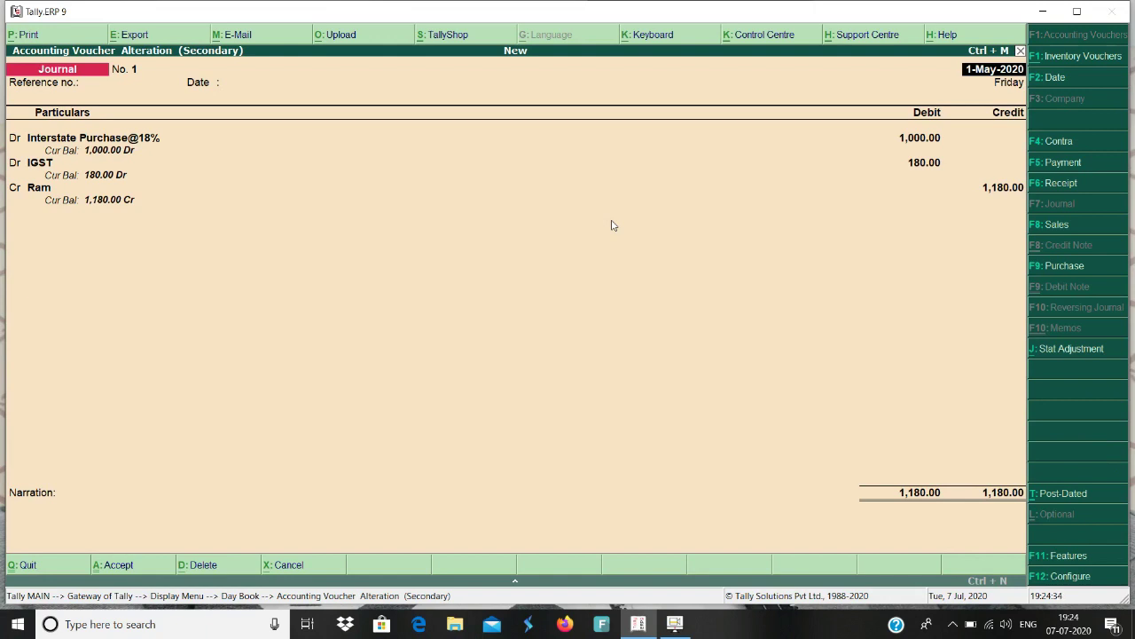
pyautogui.press('Return')
pyautogui.press('Return')
pyautogui.press('Return')
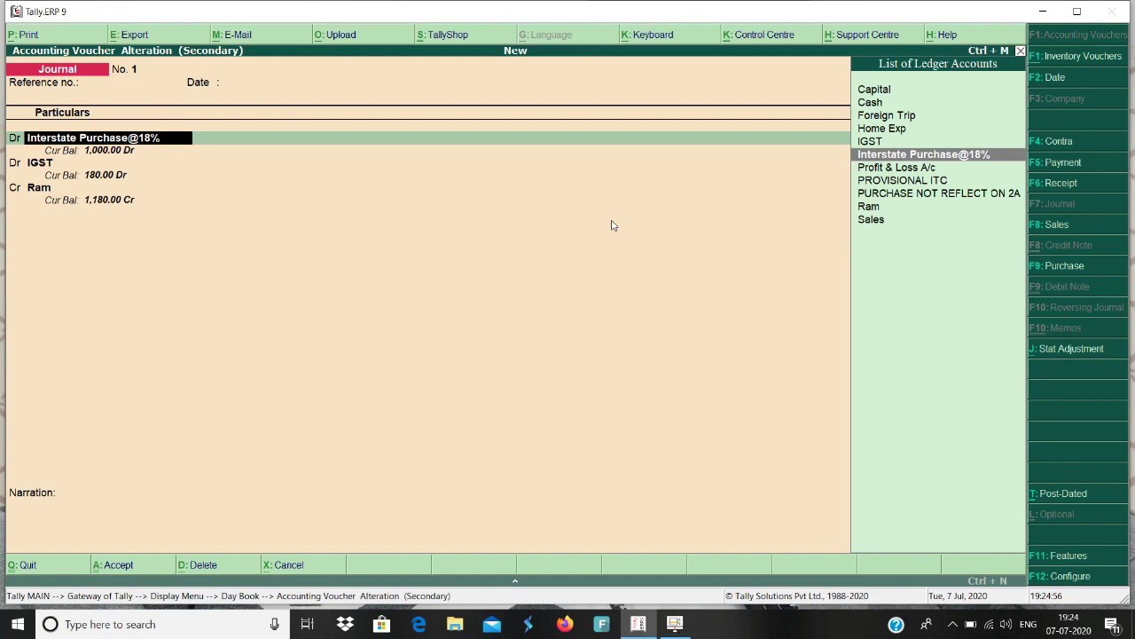
# Open the Interstate Purchase@18% ledger for alteration and examine its group, inventory and GST applicability settings
pyautogui.hotkey('ctrl', 'Return')
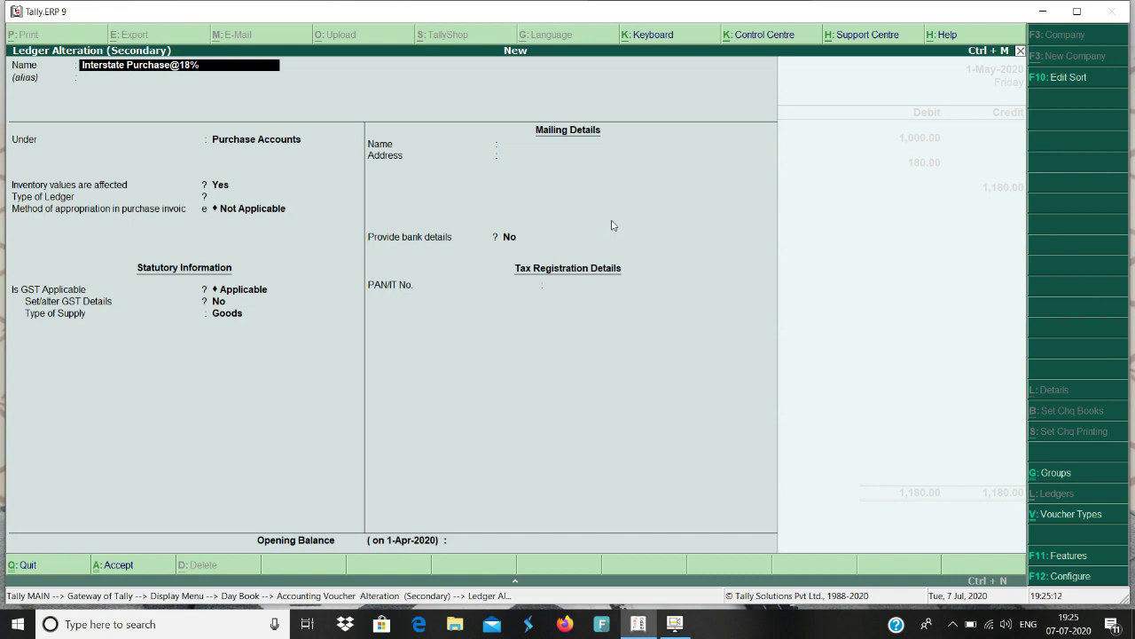
pyautogui.press('Return')
pyautogui.press('Return')
pyautogui.press('Return')
pyautogui.press('Return')
pyautogui.press('Return')
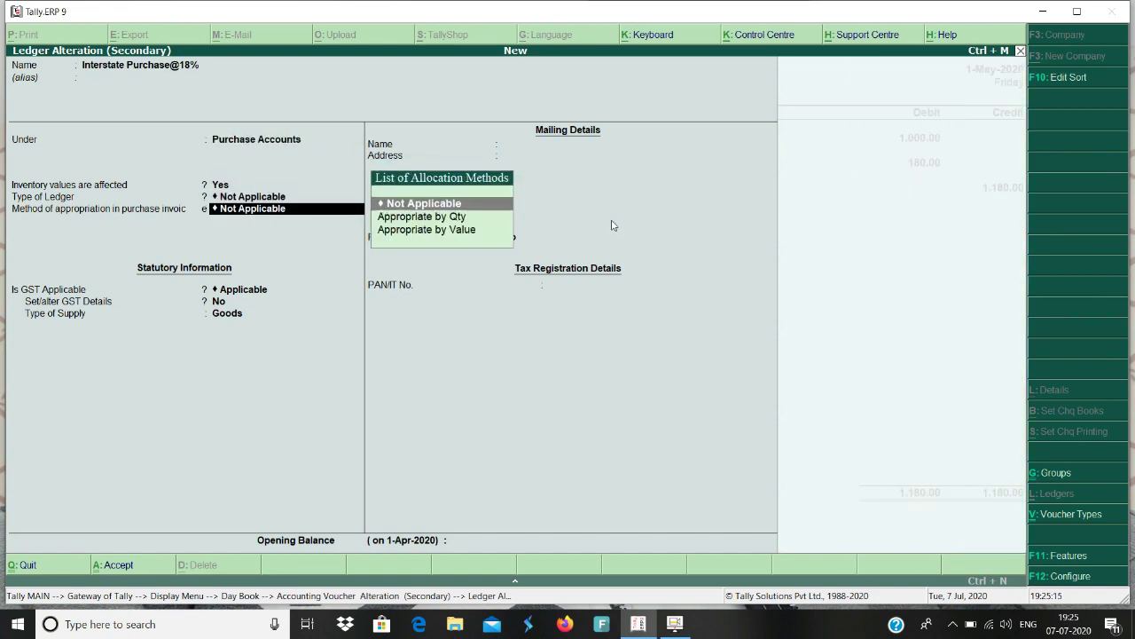
pyautogui.press('Return')
pyautogui.press('Return')
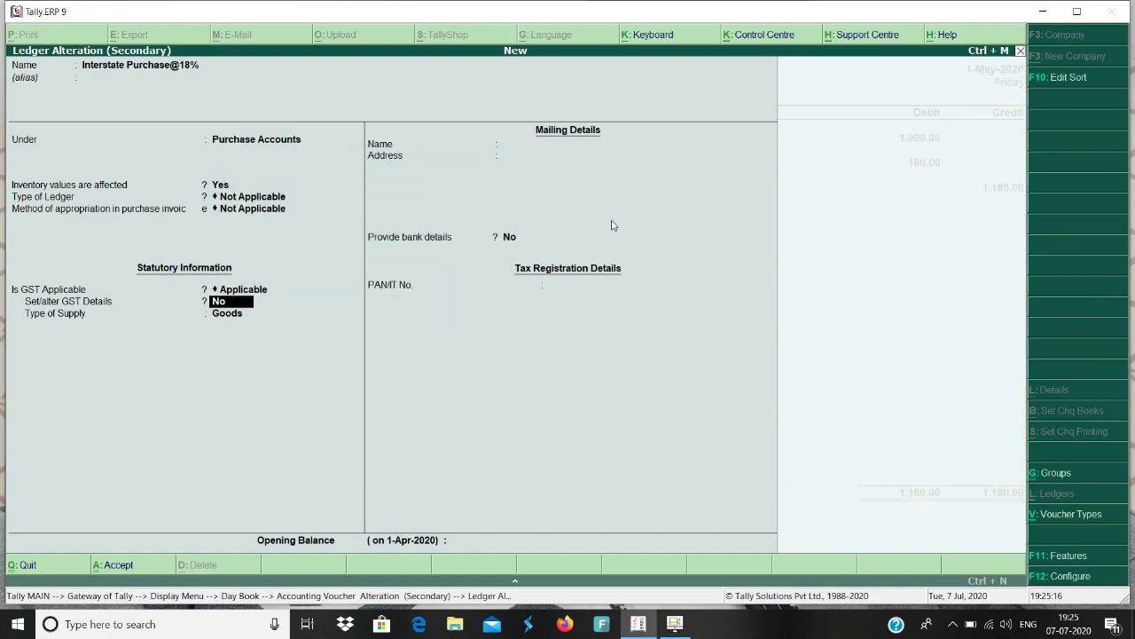
# Choose Yes to set or alter the ledger's GST details and review its nature of transaction, taxability and tax rates
pyautogui.press('y')
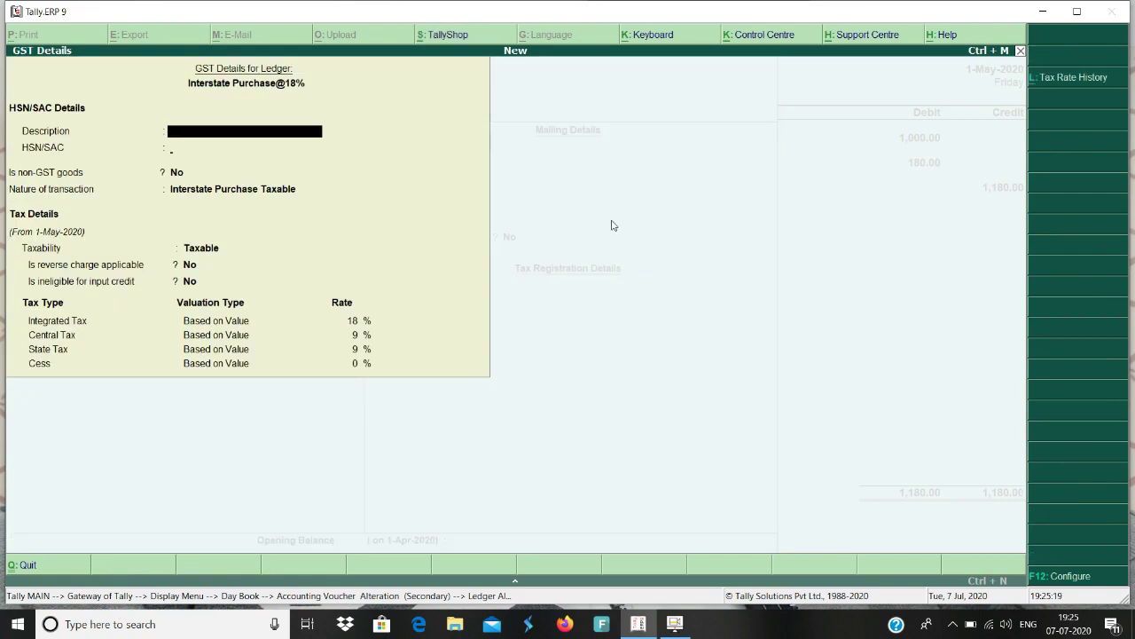
pyautogui.press('Return')
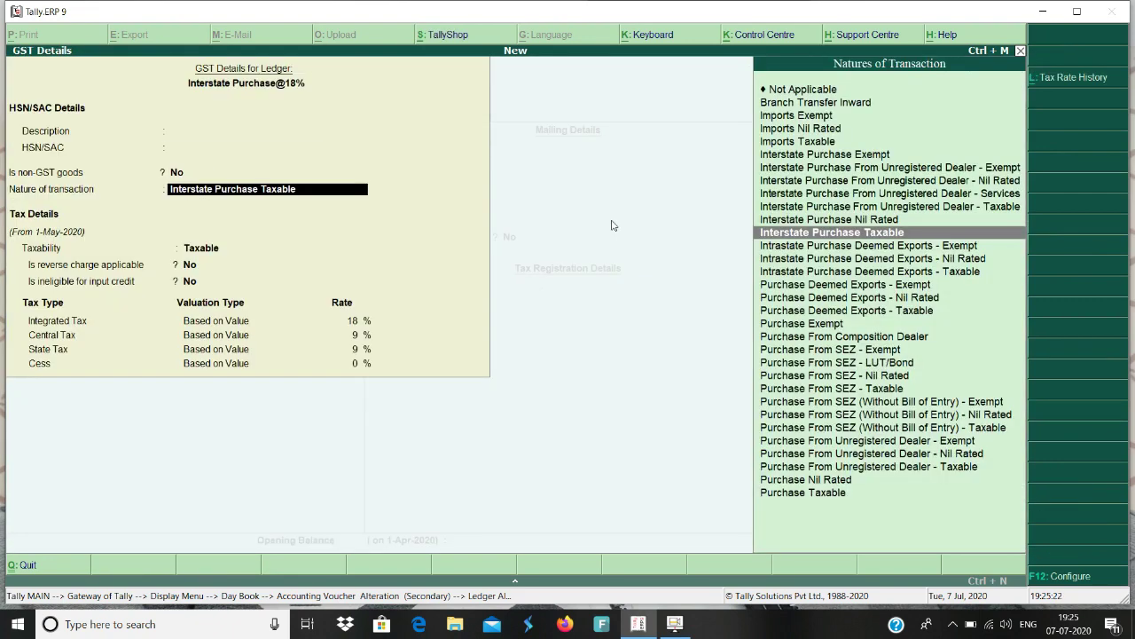
pyautogui.press('Return')
pyautogui.press('Return')
pyautogui.press('Return')
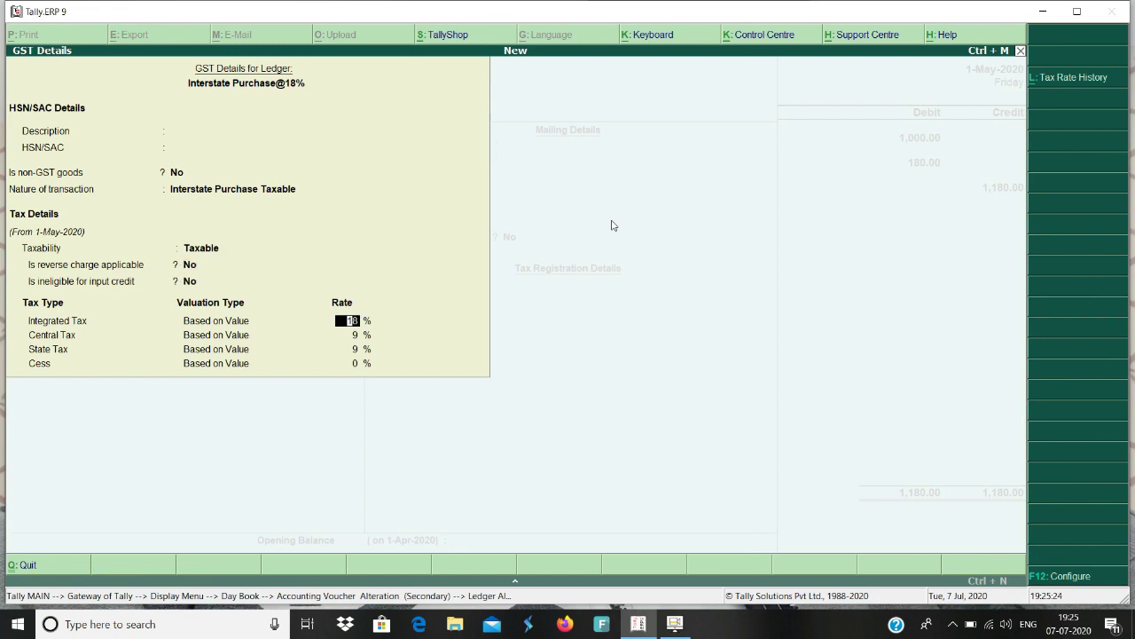
pyautogui.press('Return')
pyautogui.press('Return')
pyautogui.press('Return')
pyautogui.press('Return')
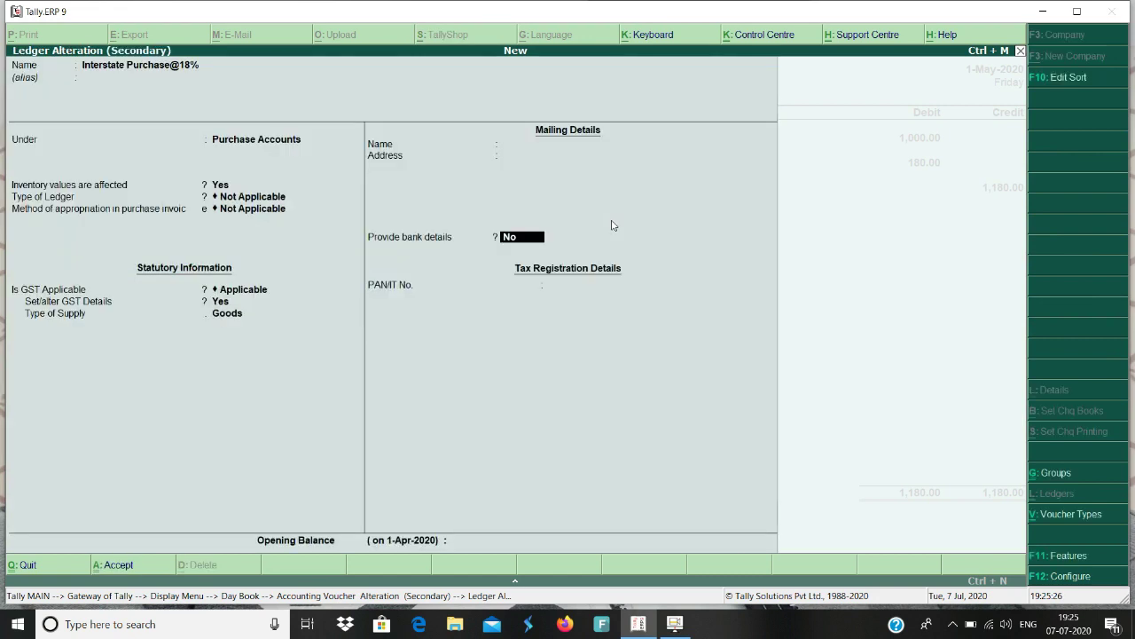
# Accept the Interstate Purchase@18% ledger and go on to its inventory allocations in the journal voucher
pyautogui.press('Return')
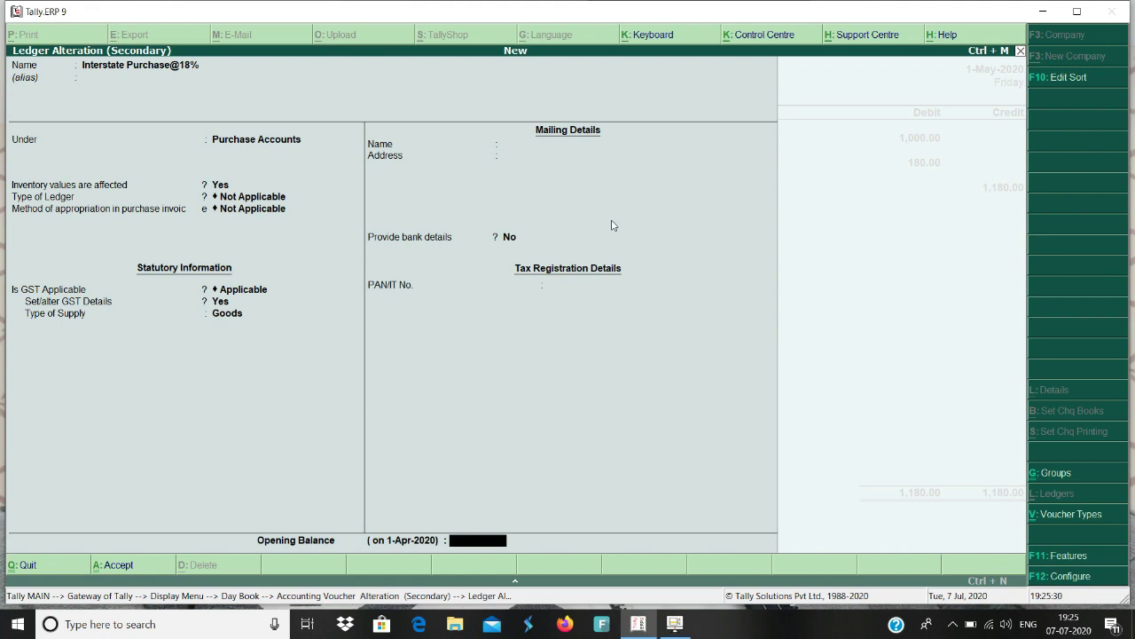
pyautogui.press('Return')
pyautogui.press('Return')
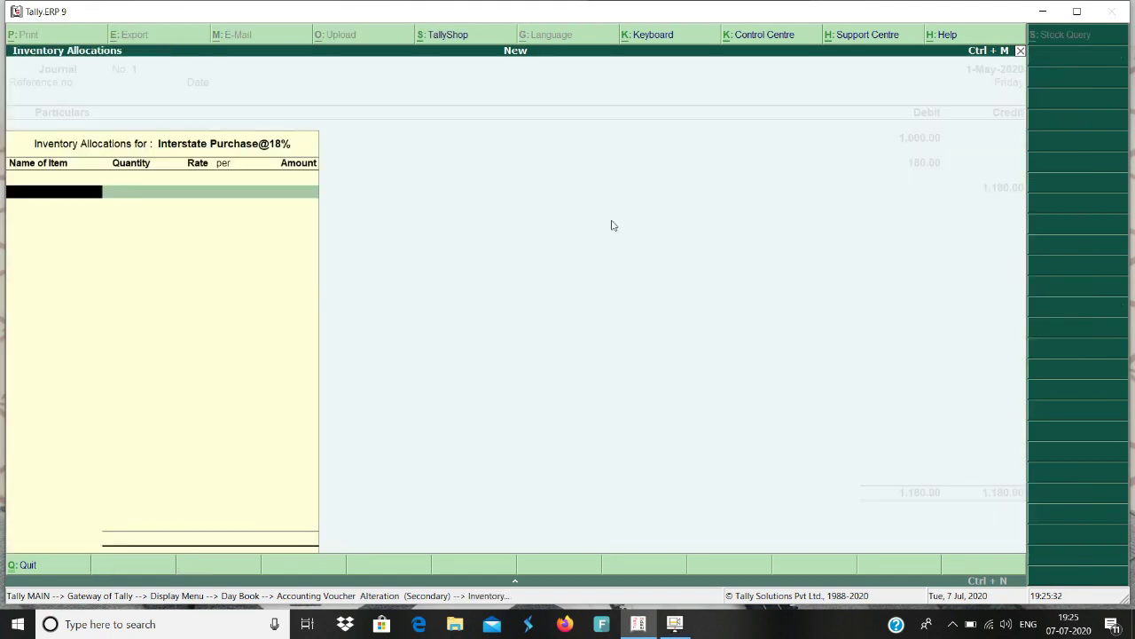
# Leave the inventory allocations and turn off Show inventory details in the journal's advanced configuration
pyautogui.press('Escape')
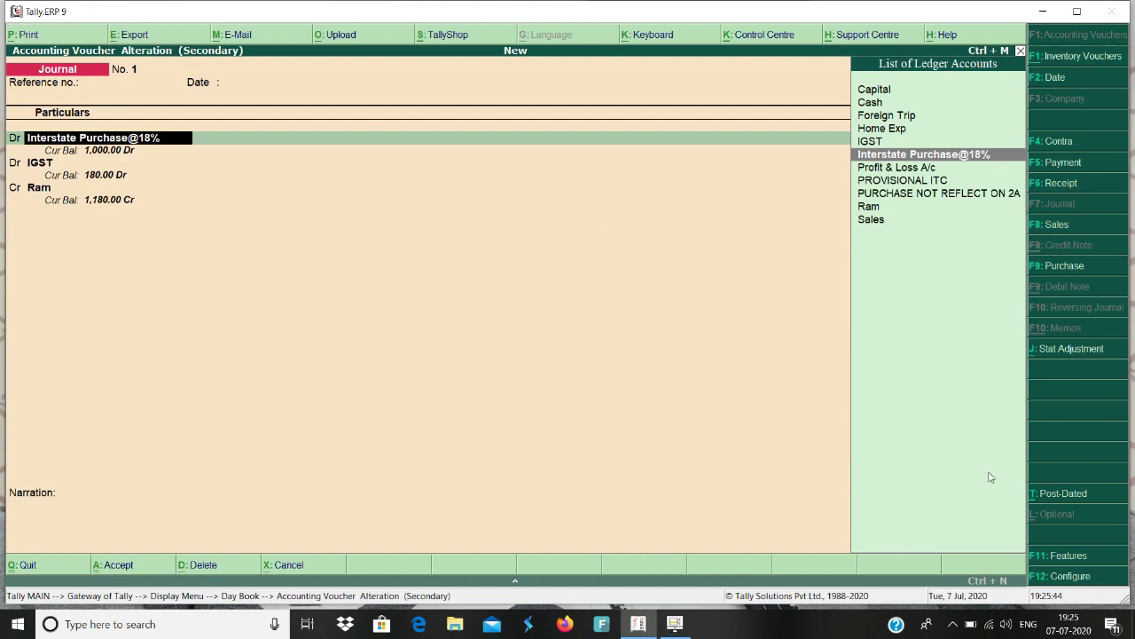
pyautogui.click(1071, 583)
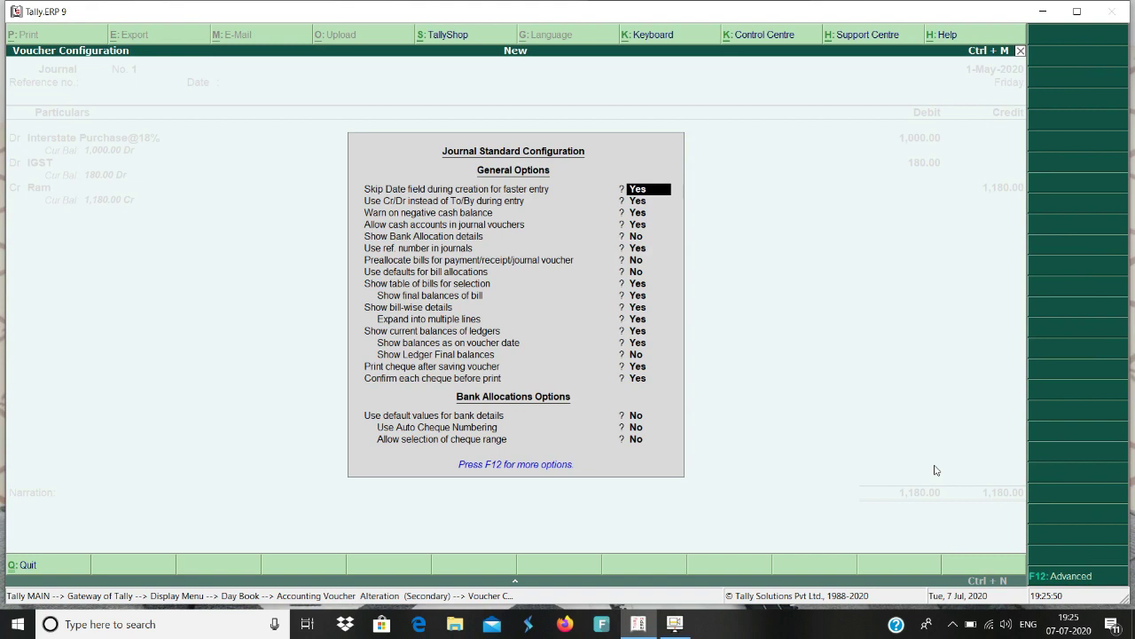
pyautogui.click(1071, 579)
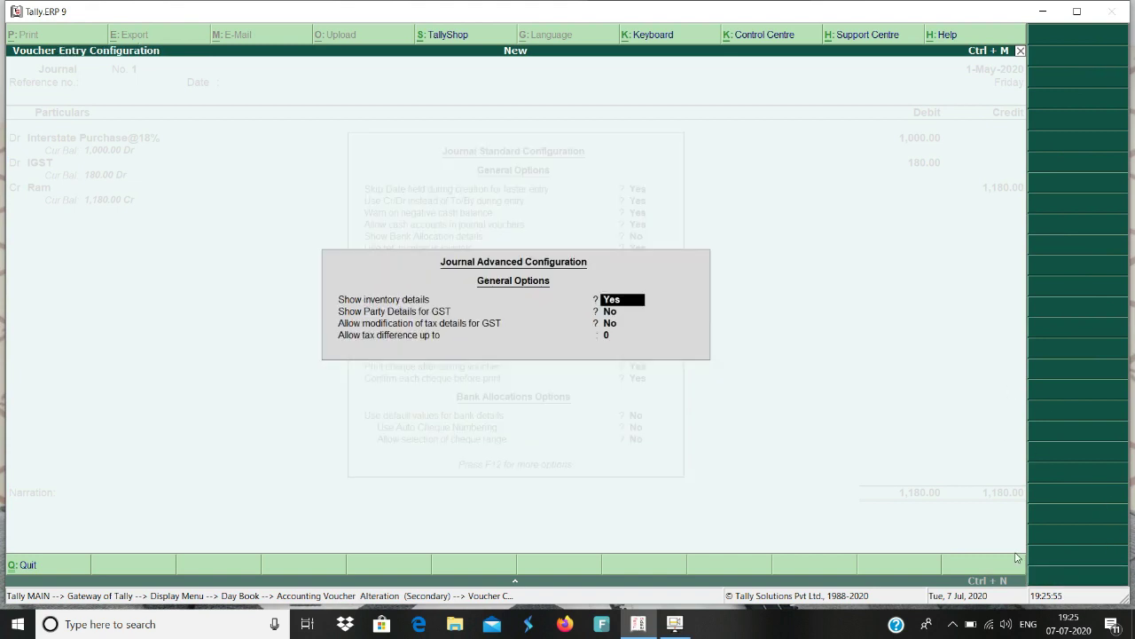
pyautogui.press('Return')
pyautogui.press('Return')
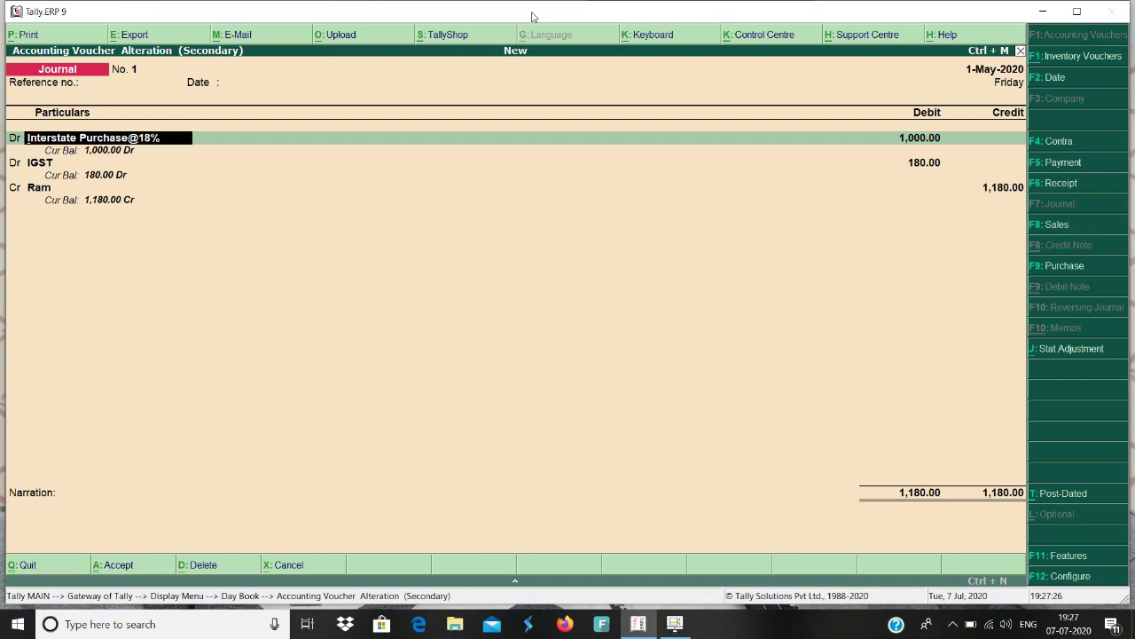
# Check the voucher's reference number and date fields, and the Use ref. number in journals setting in the journal's standard configuration
pyautogui.press('BackSpace')
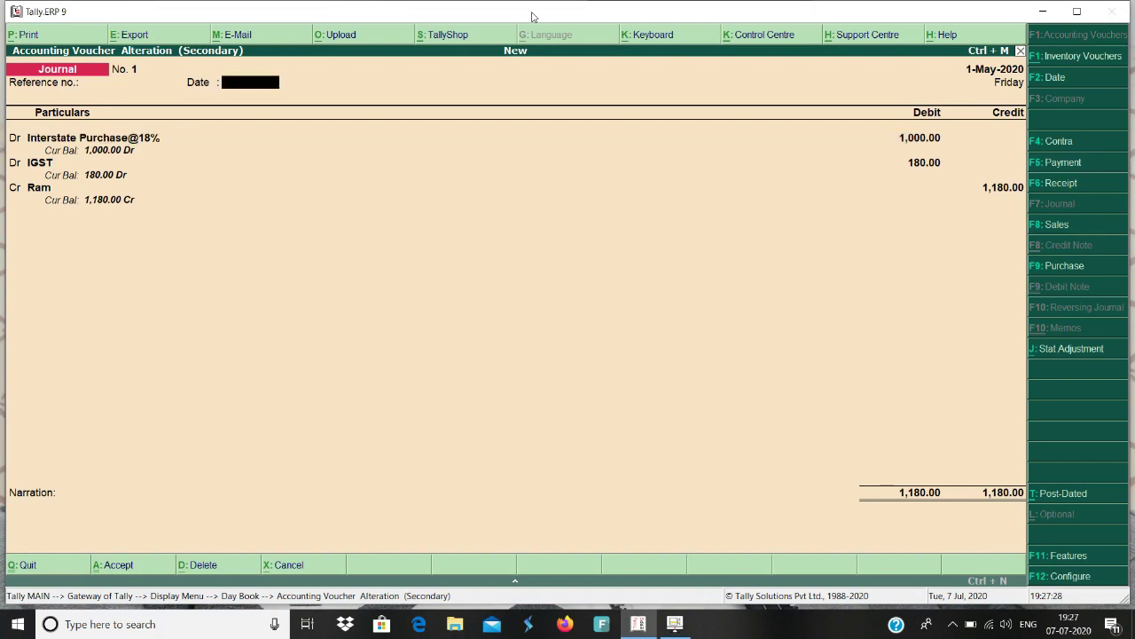
pyautogui.press('BackSpace')
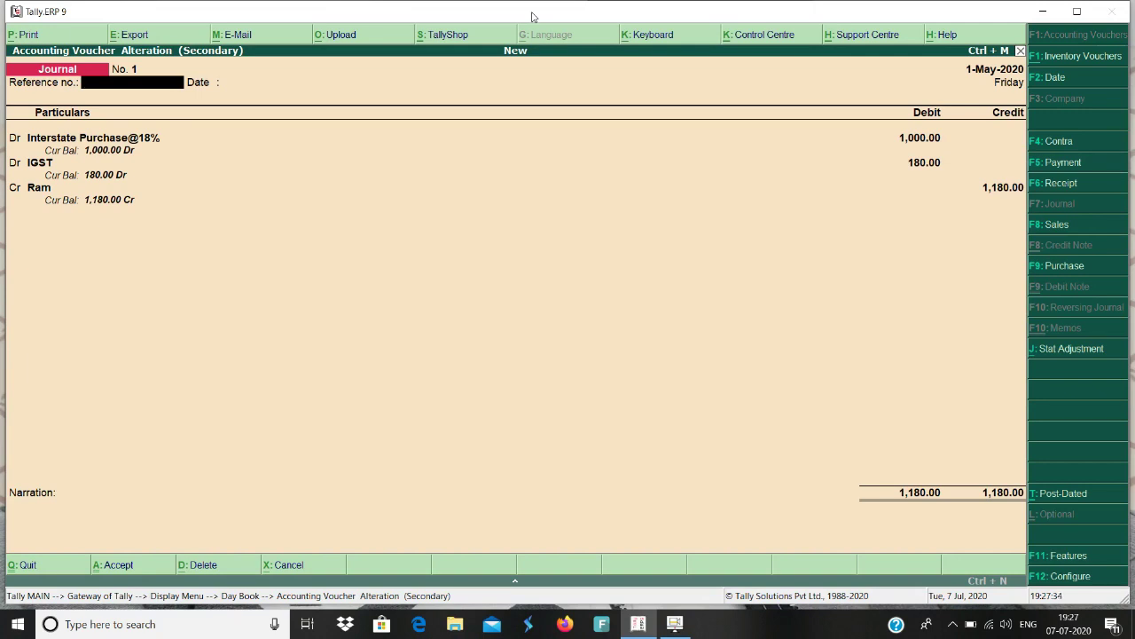
pyautogui.press('Return')
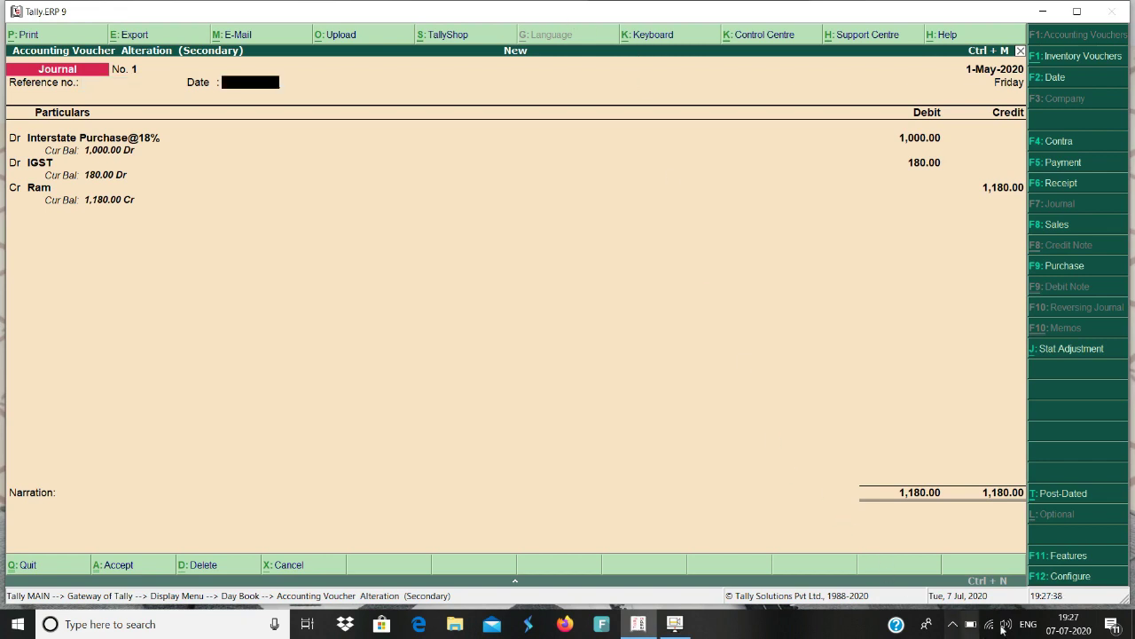
pyautogui.click(1060, 579)
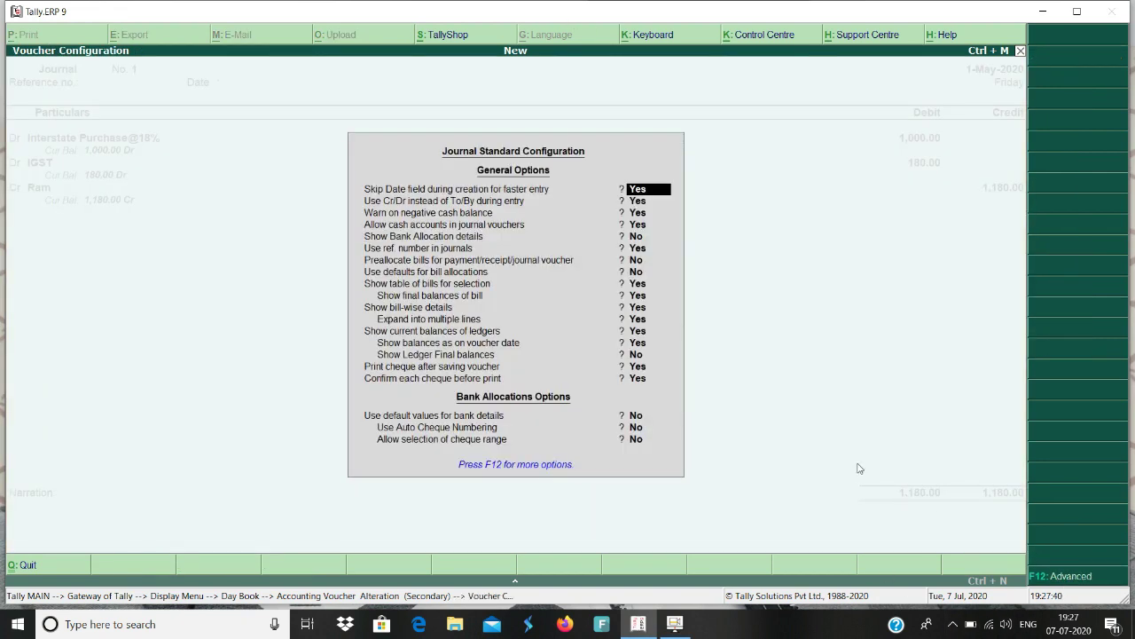
pyautogui.press('Down')
pyautogui.press('Down')
pyautogui.press('Down')
pyautogui.press('Down')
pyautogui.press('Down')
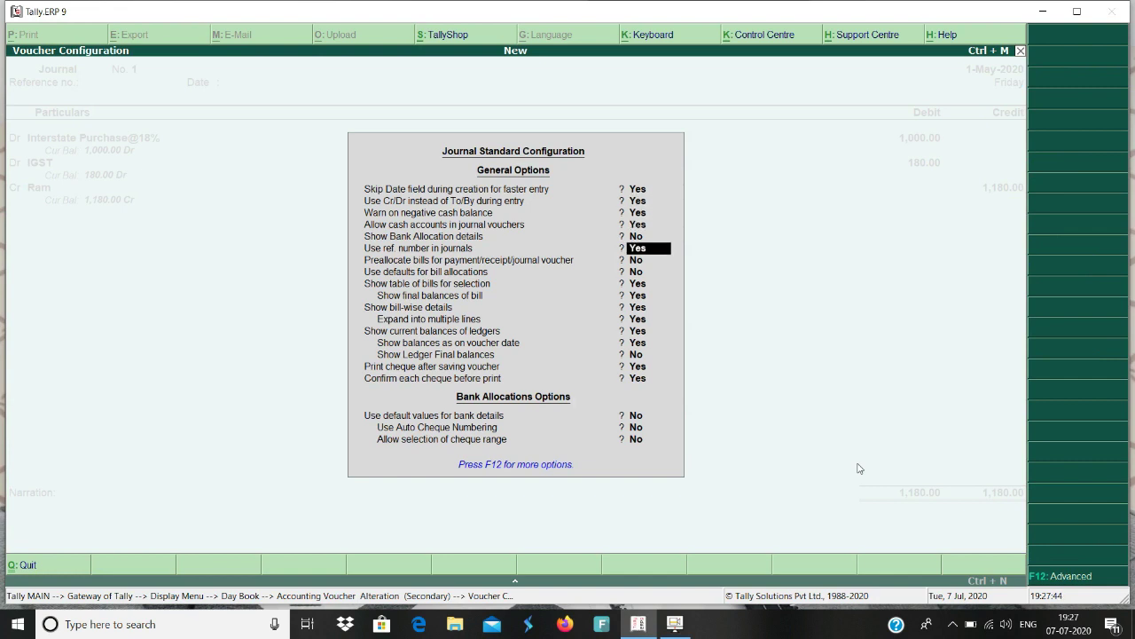
pyautogui.press('Return')
pyautogui.hotkey('ctrl', 'a')
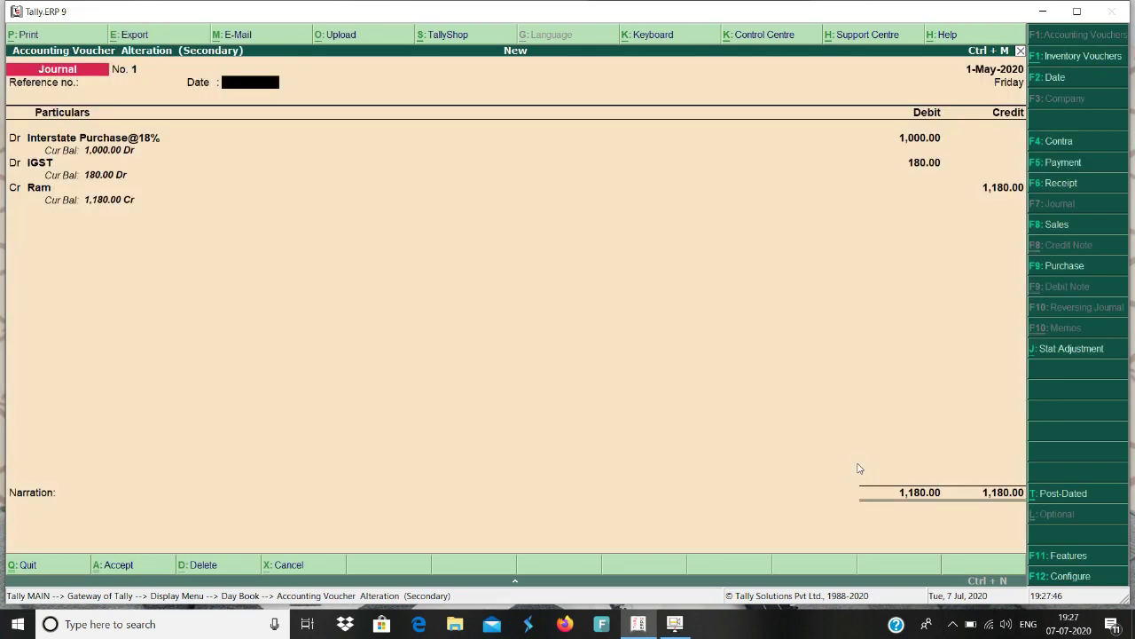
# Accept the debit lines of 1,000.00 for Interstate Purchase@18% and 180.00 for IGST, moving on to the credited party
pyautogui.press('Return')
pyautogui.press('Return')
pyautogui.press('Return')
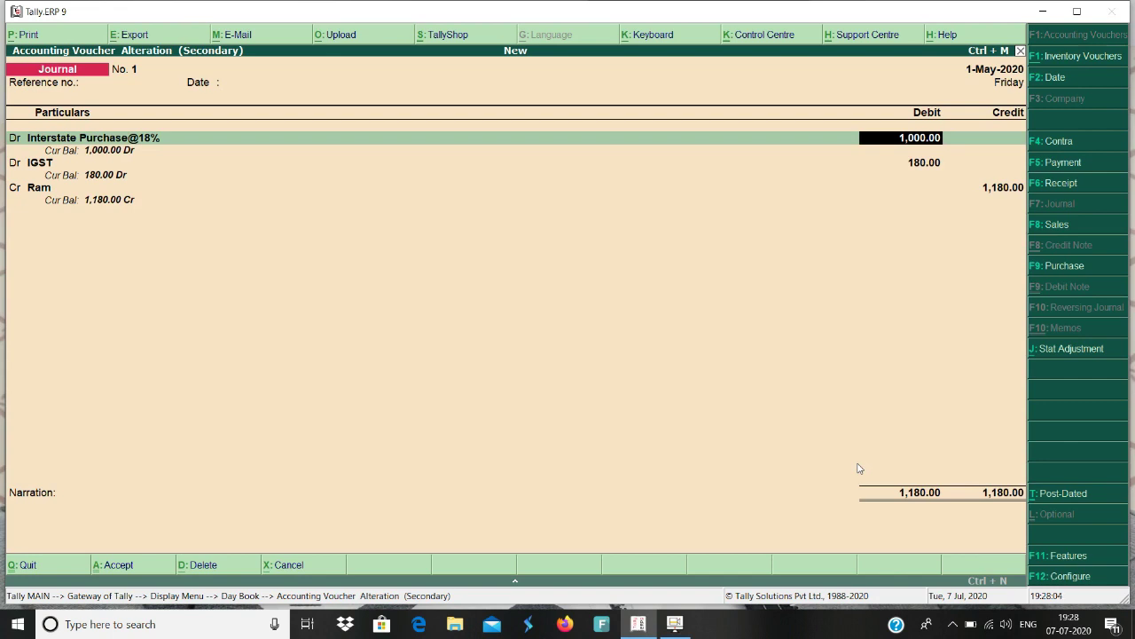
pyautogui.press('Return')
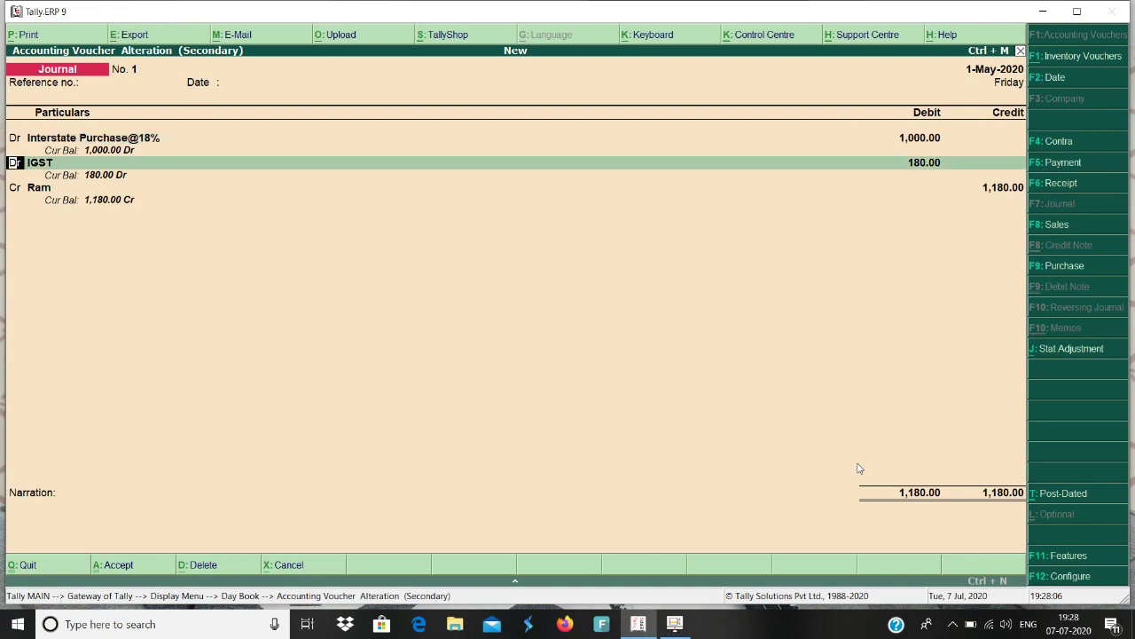
pyautogui.press('Return')
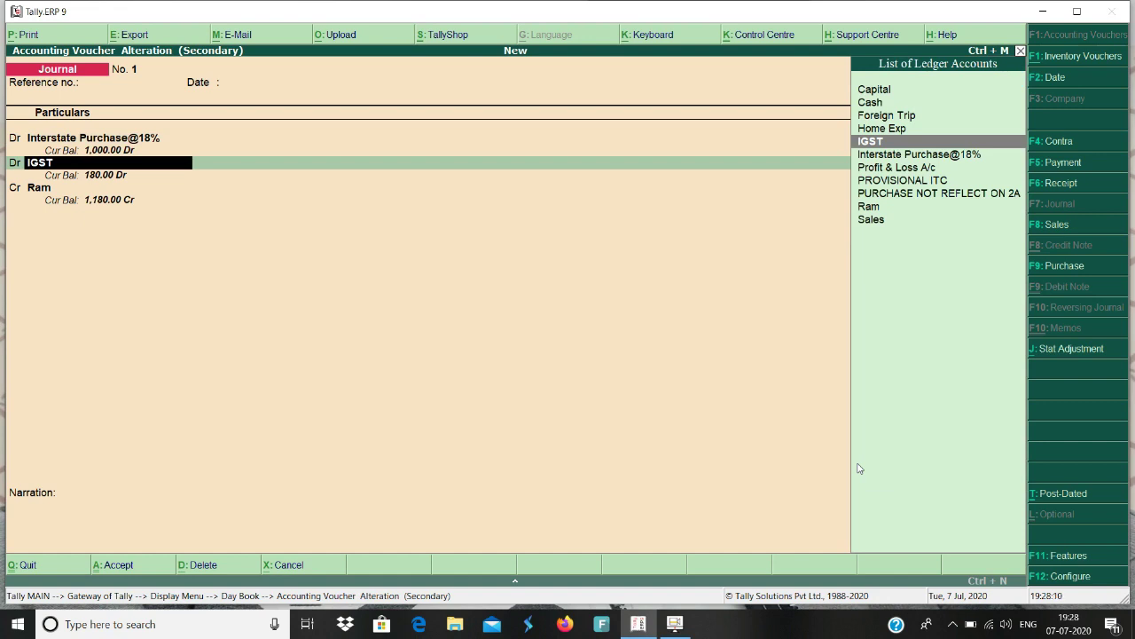
pyautogui.press('Return')
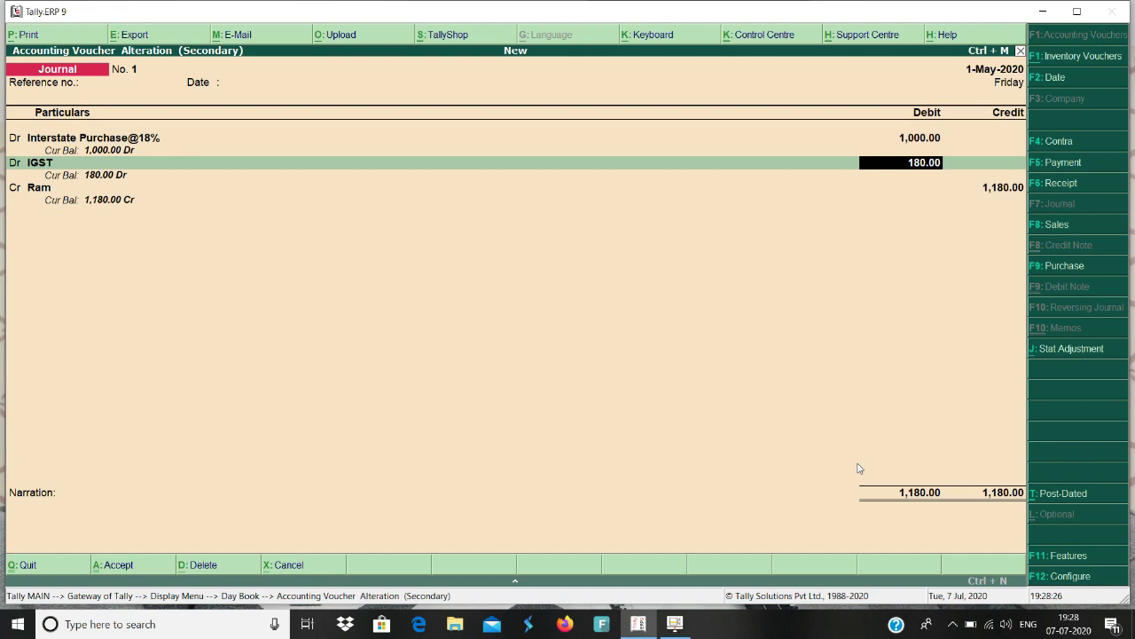
pyautogui.press('Return')
pyautogui.press('Return')
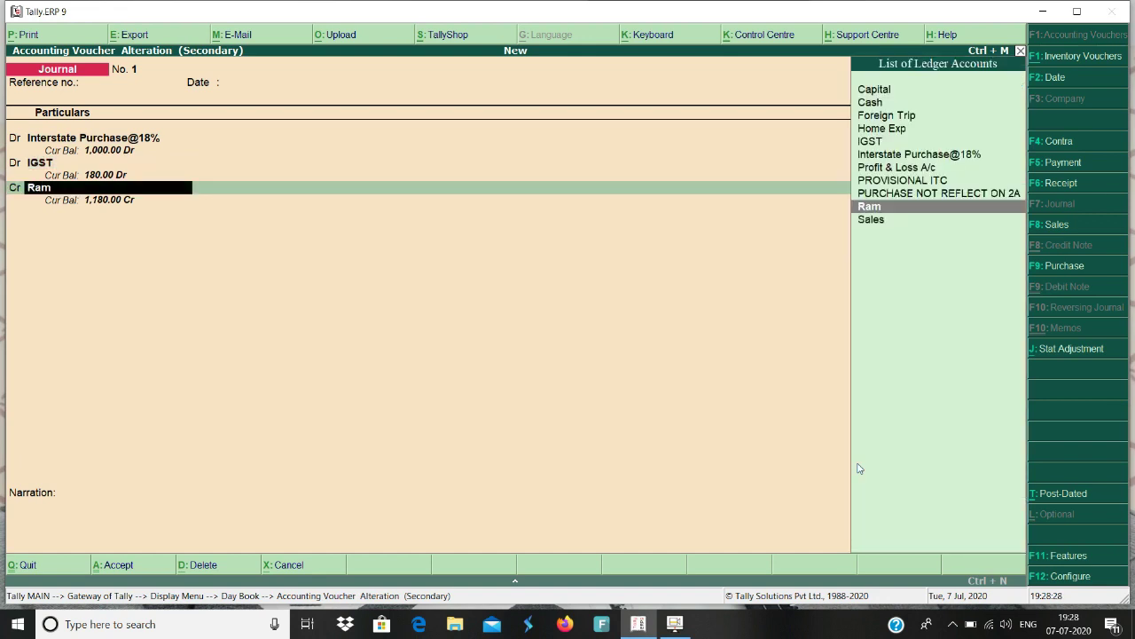
# Allocate the party's 1,180.00 credit as On Account, leave the narration blank and save the journal voucher
pyautogui.press('Return')
pyautogui.press('Return')
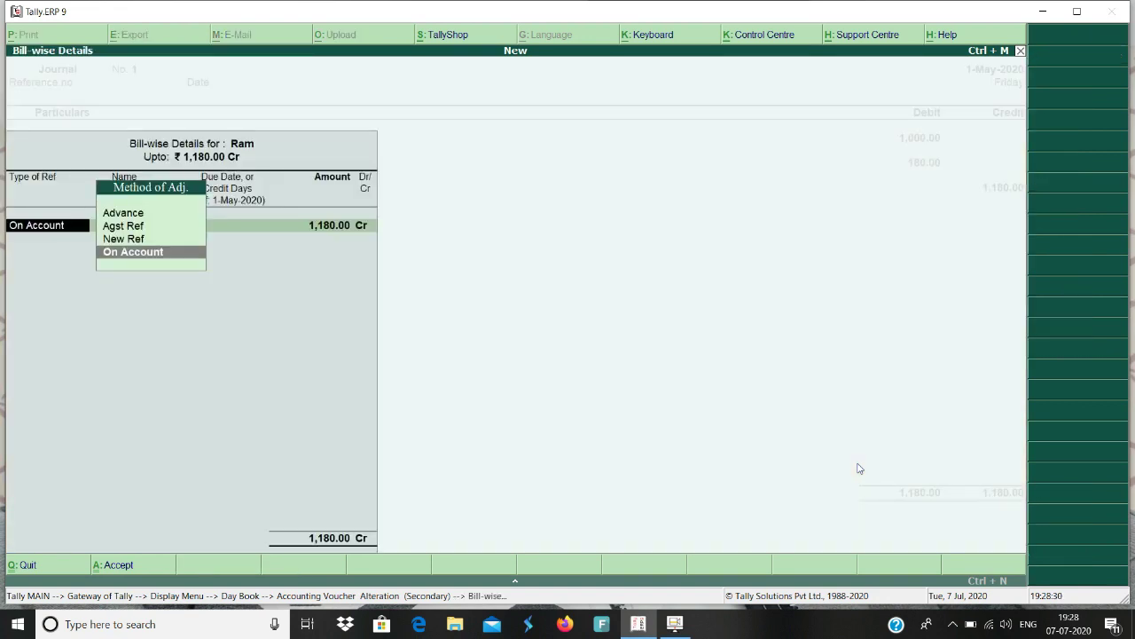
pyautogui.press('Return')
pyautogui.press('Return')
pyautogui.press('Return')
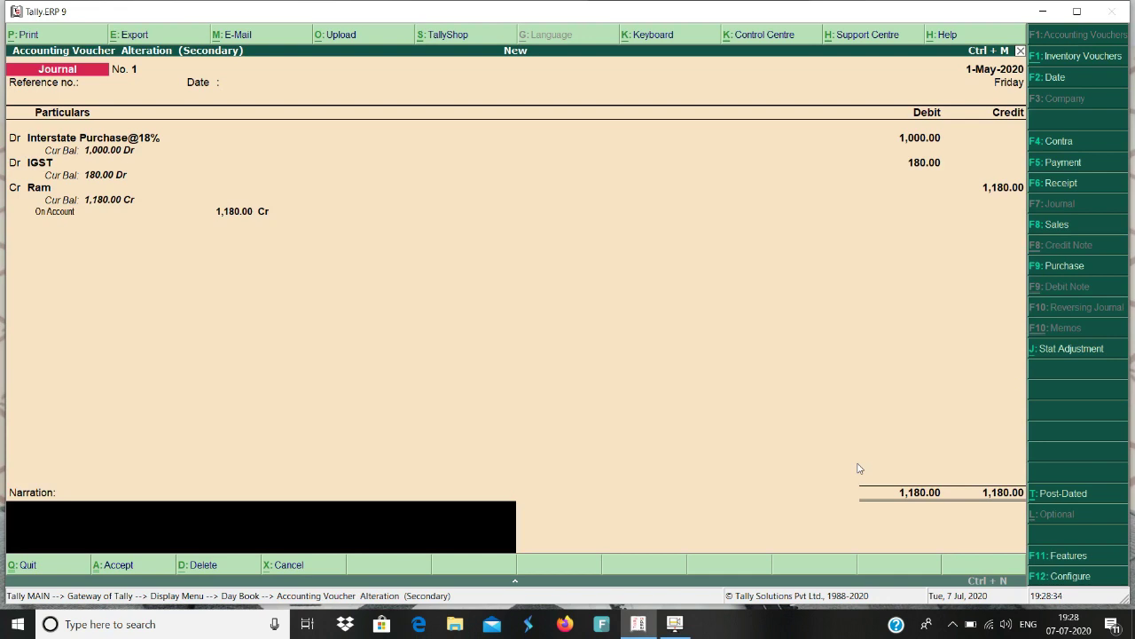
pyautogui.press('Return')
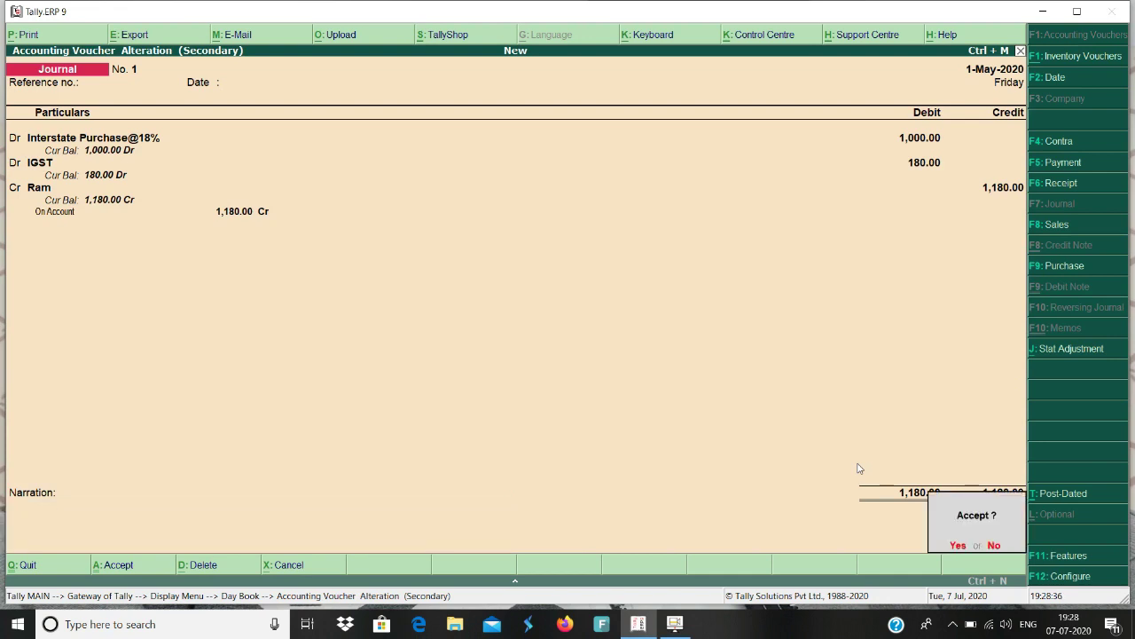
pyautogui.press('Return')
# Open journal voucher no. 2 from the Day Book to review its ledger entries, and close it without saving
pyautogui.press('Down')
pyautogui.press('Return')
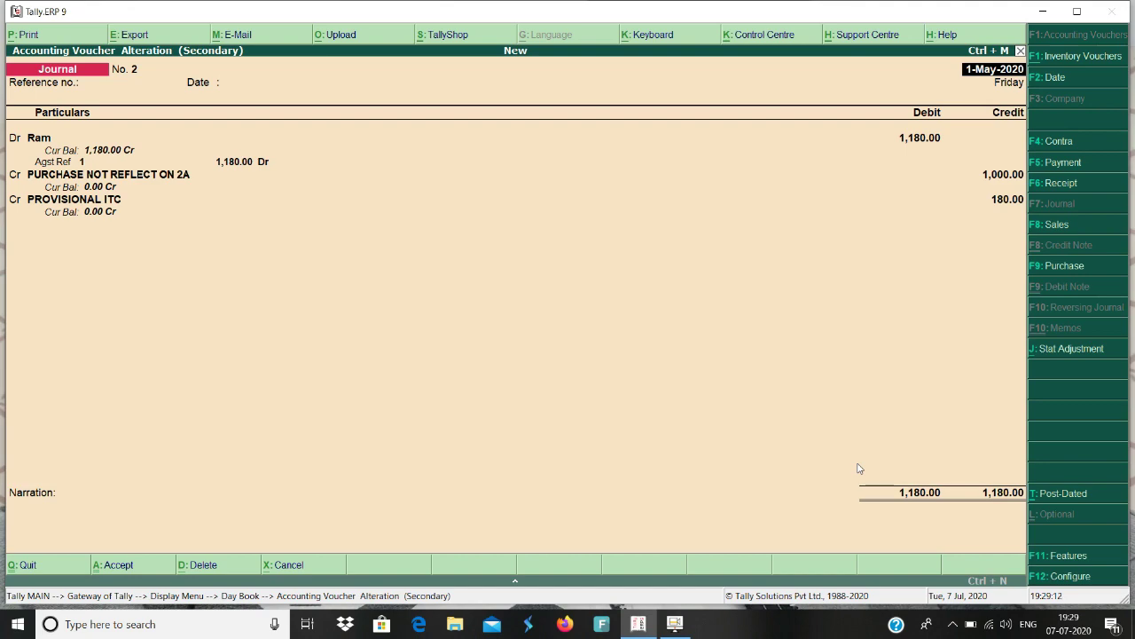
pyautogui.press('Escape')
pyautogui.press('y')
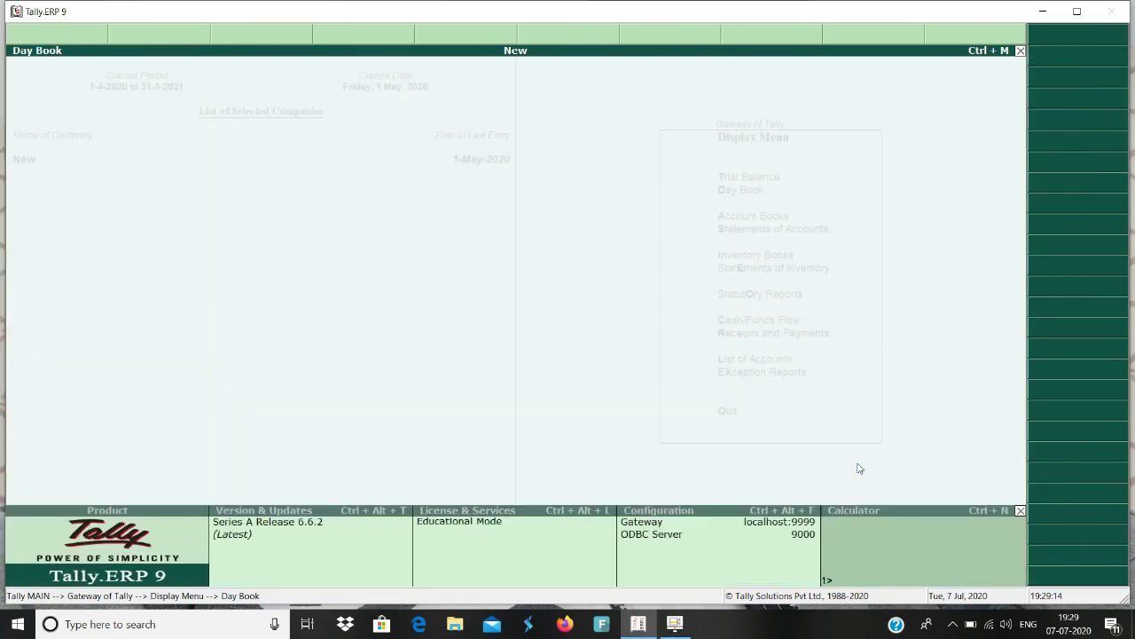
# Open the Balance Sheet and examine the Duties & Taxes and Sundry Creditors groups under Current Liabilities
pyautogui.press('Escape')
pyautogui.press('Escape')
pyautogui.press('b')
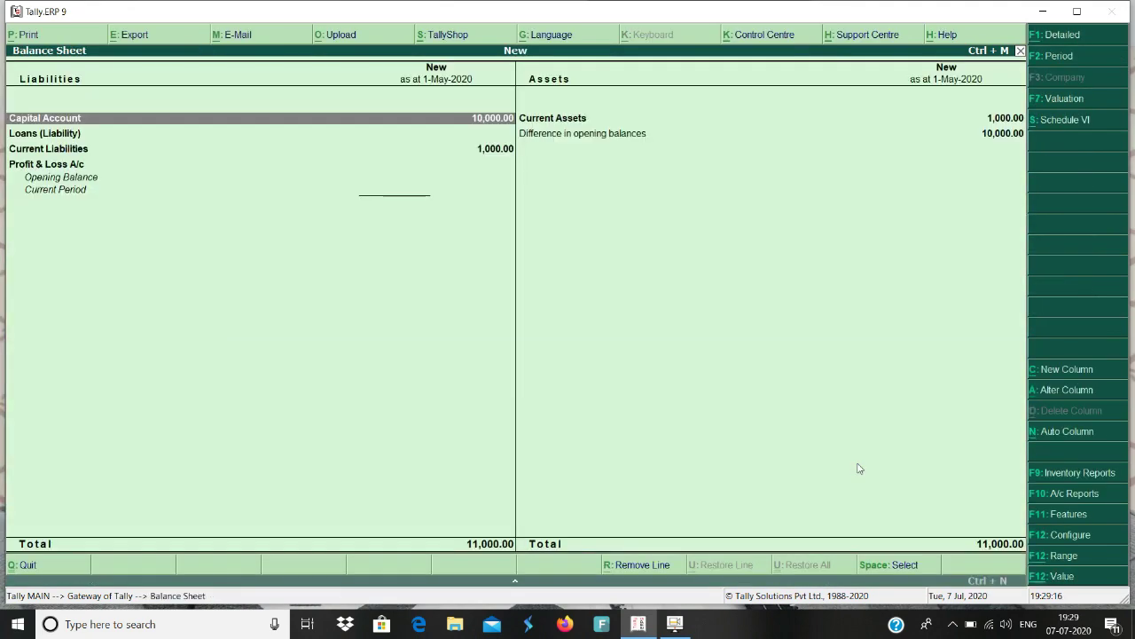
pyautogui.press('Down')
pyautogui.press('Down')
pyautogui.press('Return')
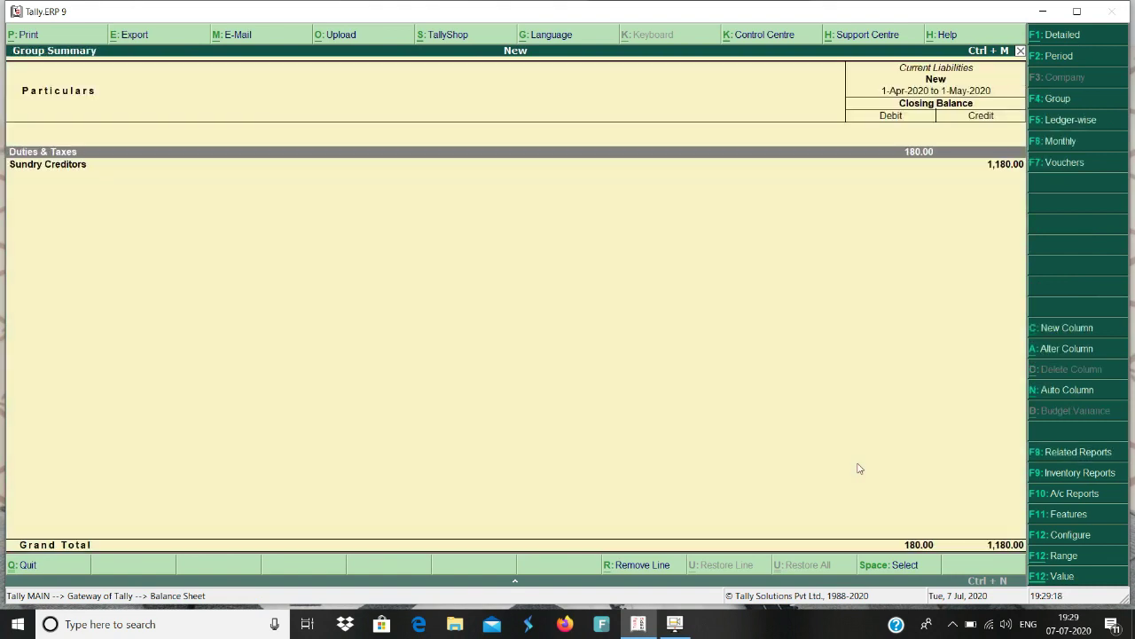
pyautogui.press('Return')
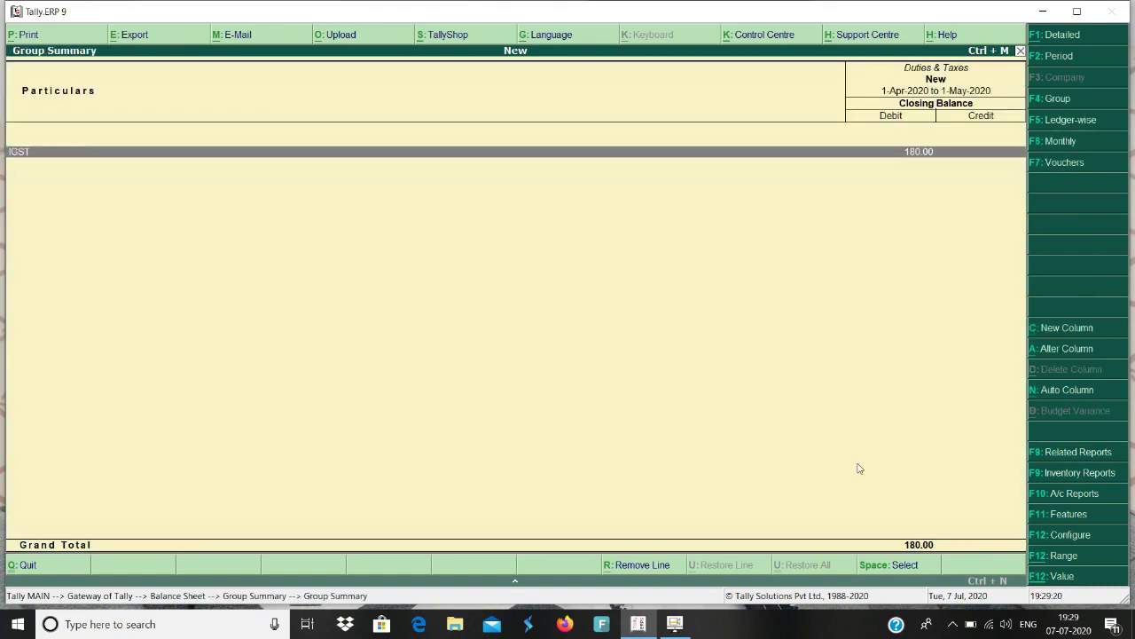
pyautogui.press('Escape')
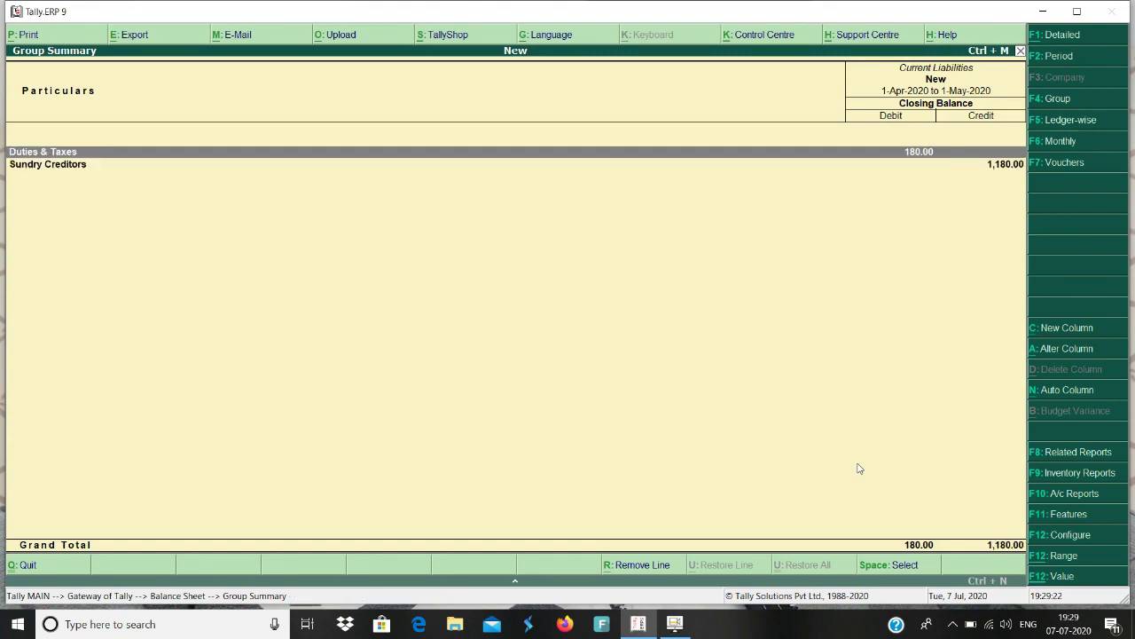
pyautogui.press('Down')
pyautogui.press('Return')
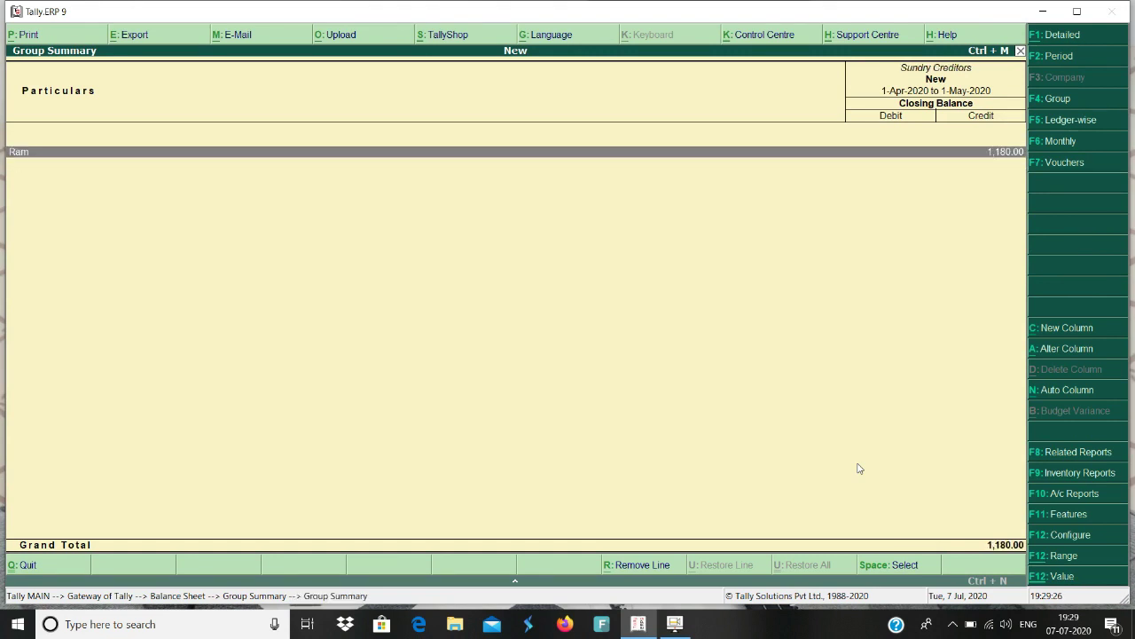
pyautogui.press('Escape')
pyautogui.press('Escape')
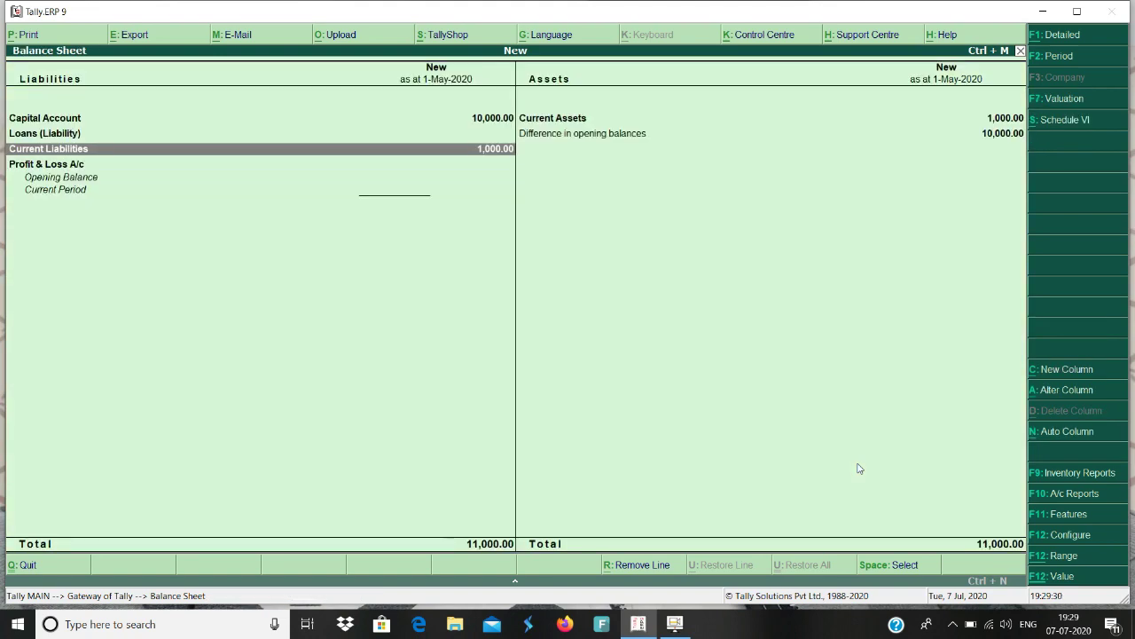
# Open the Stock Summary, examine the Pen item's monthly figures for April and May, and return to the Gateway of Tally
pyautogui.press('Escape')
pyautogui.press('s')
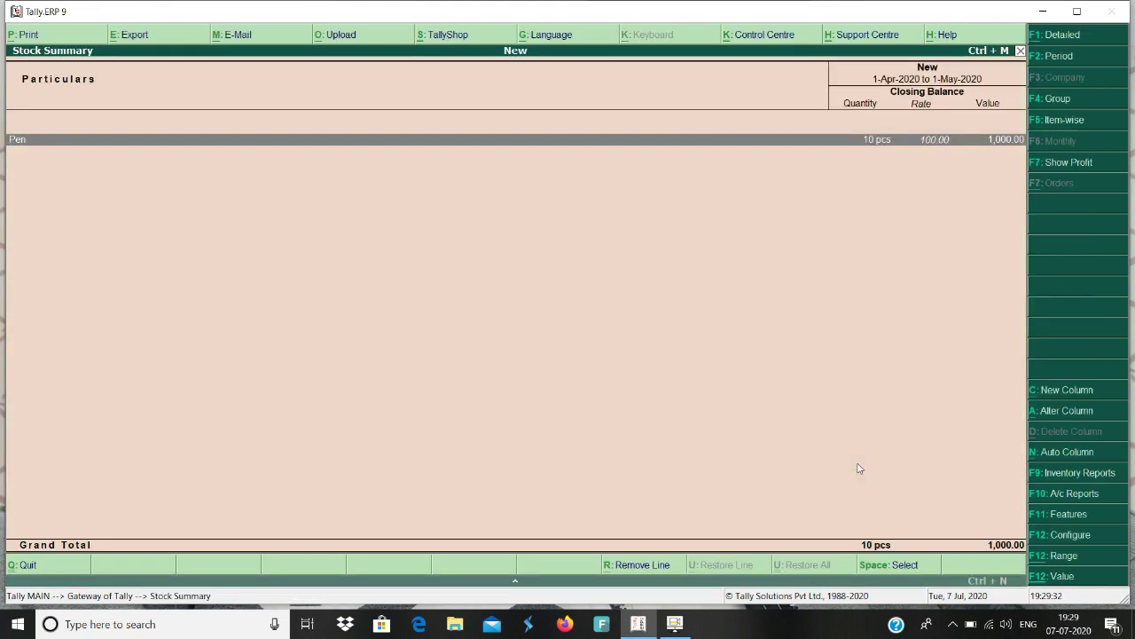
pyautogui.press('Return')
pyautogui.press('Up')
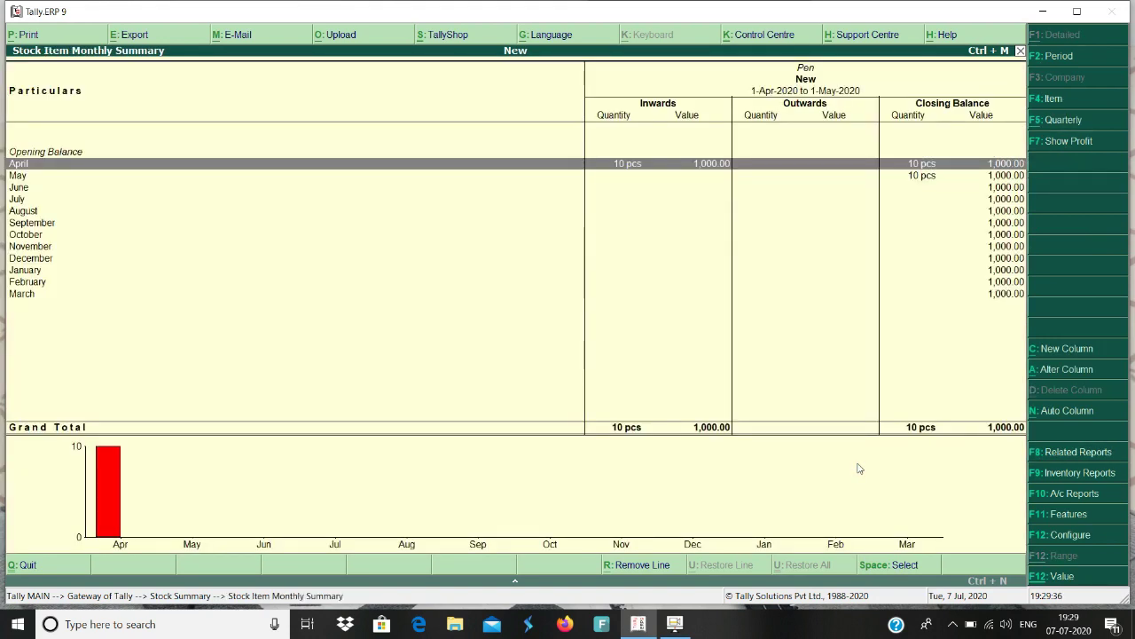
pyautogui.press('Down')
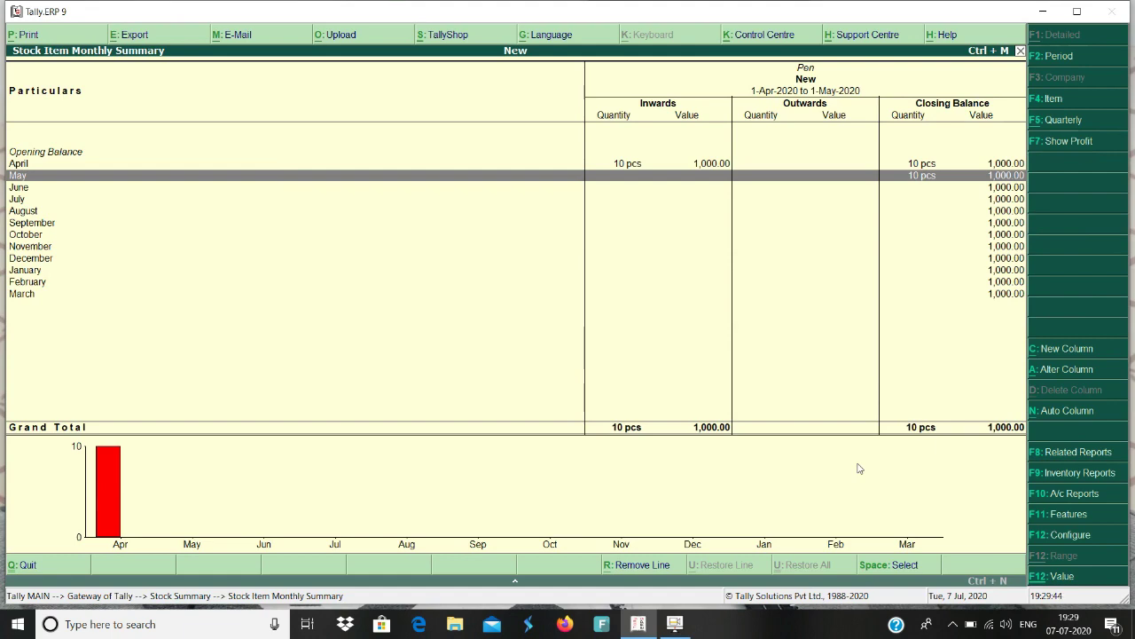
pyautogui.press('Escape')
pyautogui.press('Escape')
pyautogui.press('Escape')
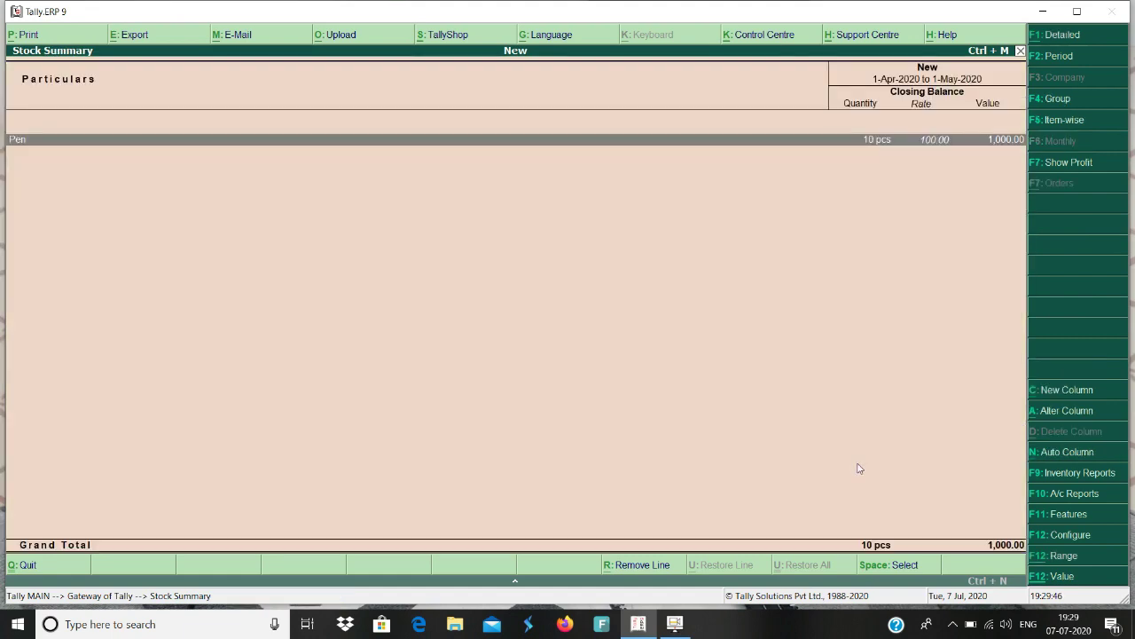
pyautogui.press('n')
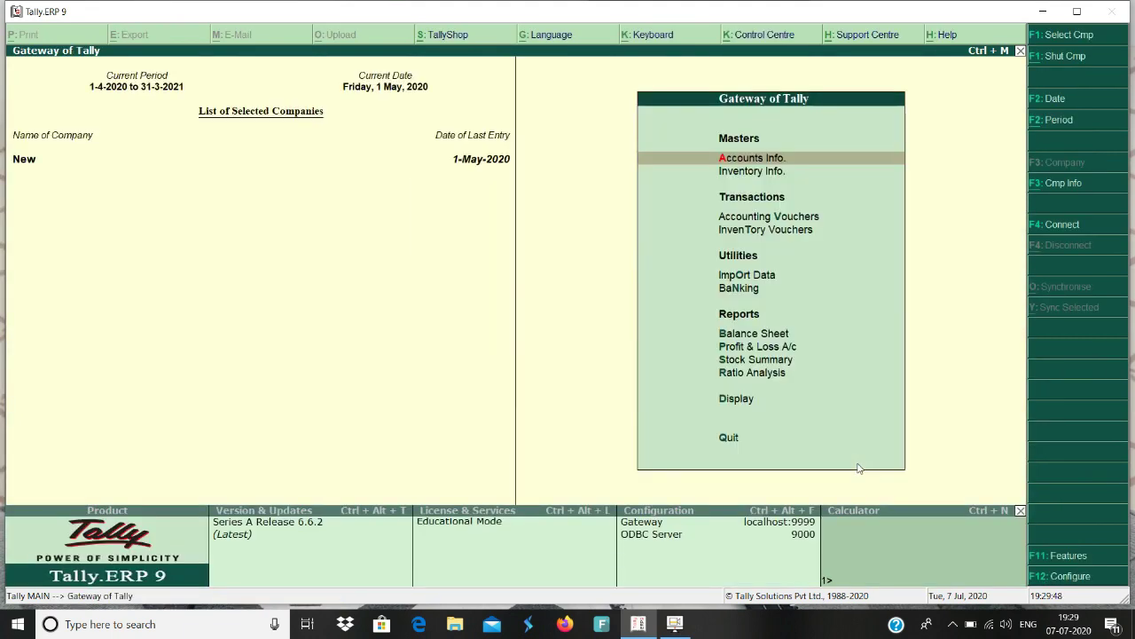
# Open the GSTR-2 report and set its period from 1-5-2020 to 31-5-2020
pyautogui.press('d')
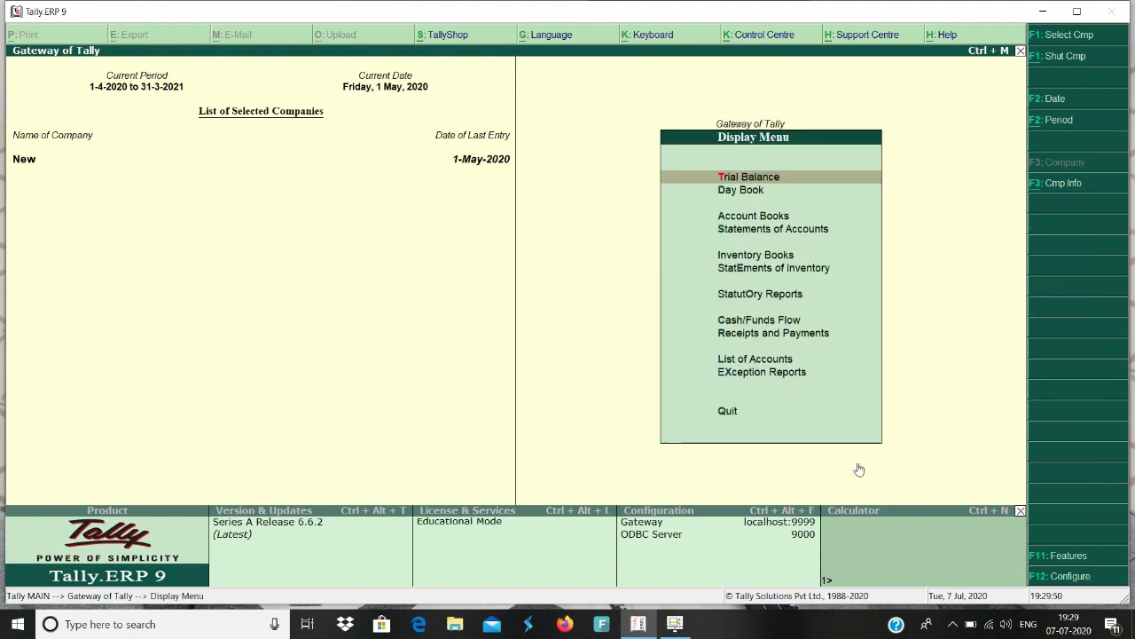
pyautogui.press('o')
pyautogui.press('g')
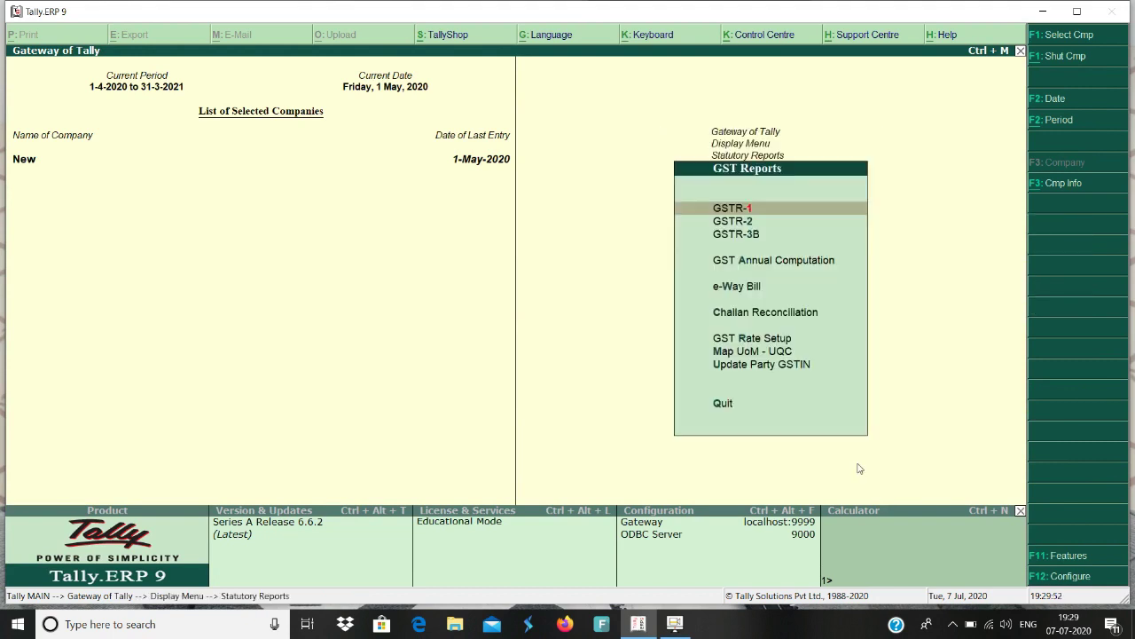
pyautogui.press('Down')
pyautogui.press('Return')
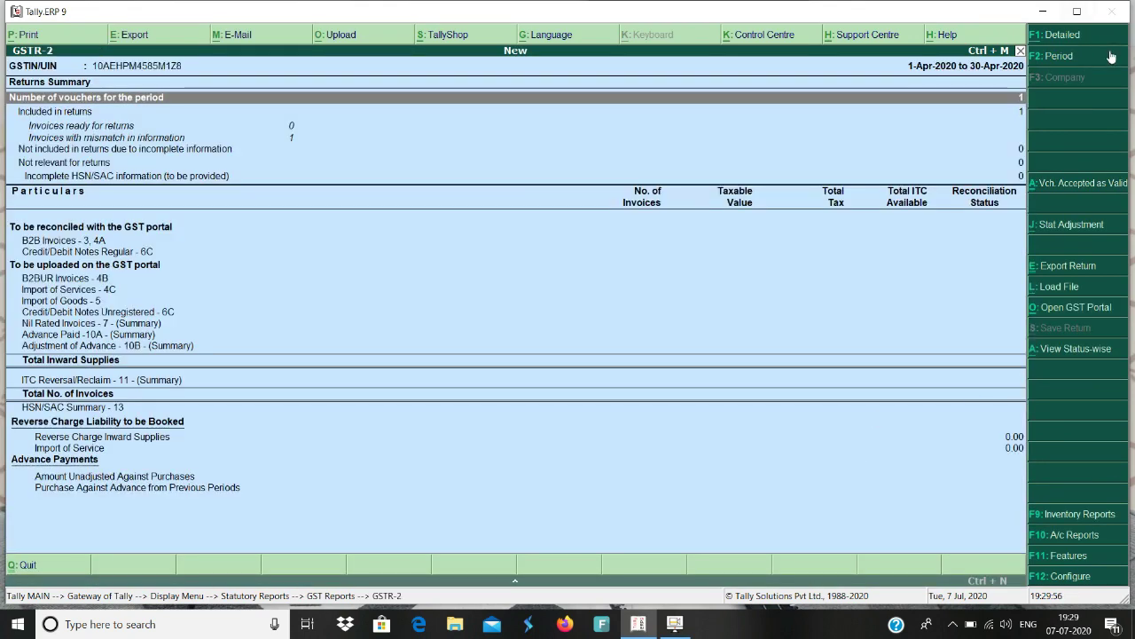
pyautogui.click(1098, 61)
pyautogui.write('1')
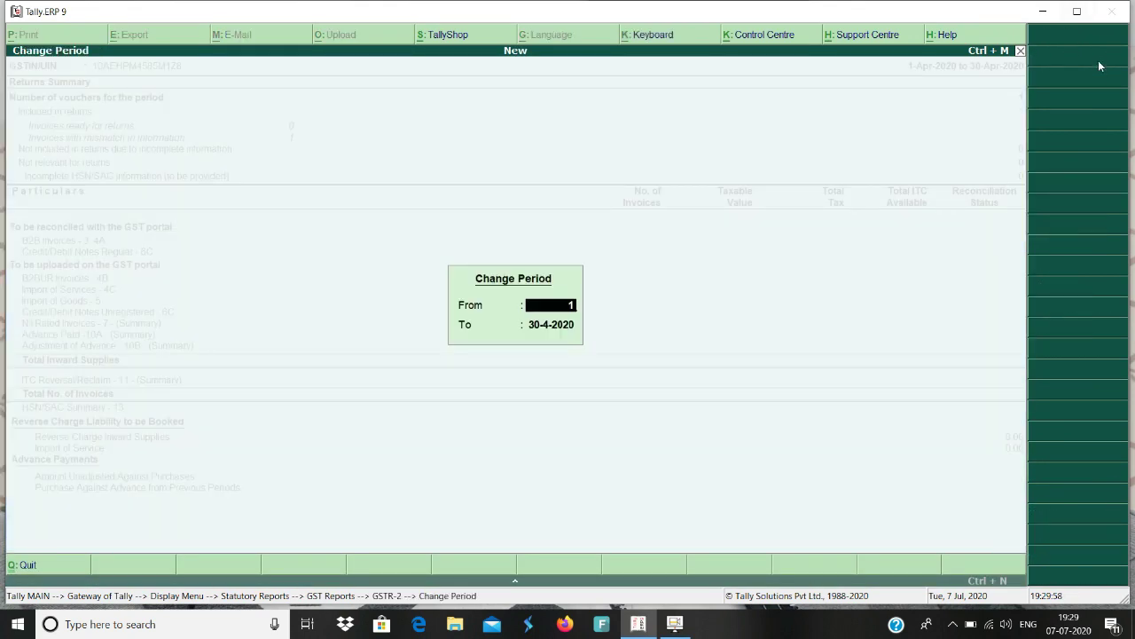
pyautogui.write('-5')
pyautogui.press('Return')
pyautogui.write('3')
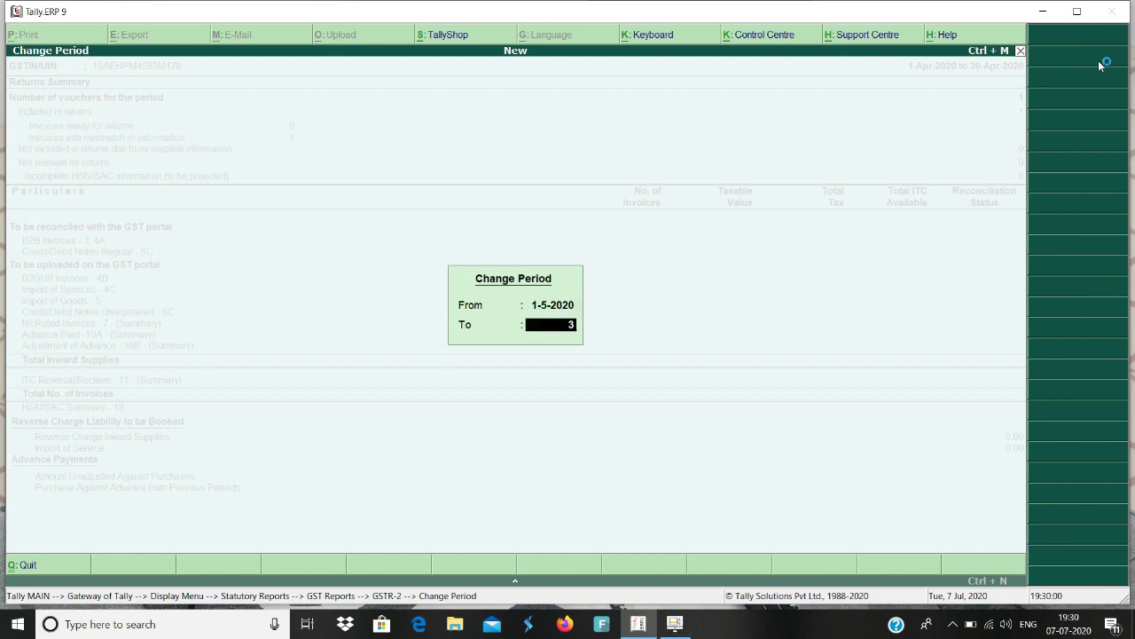
pyautogui.write('1-5')
pyautogui.press('Return')
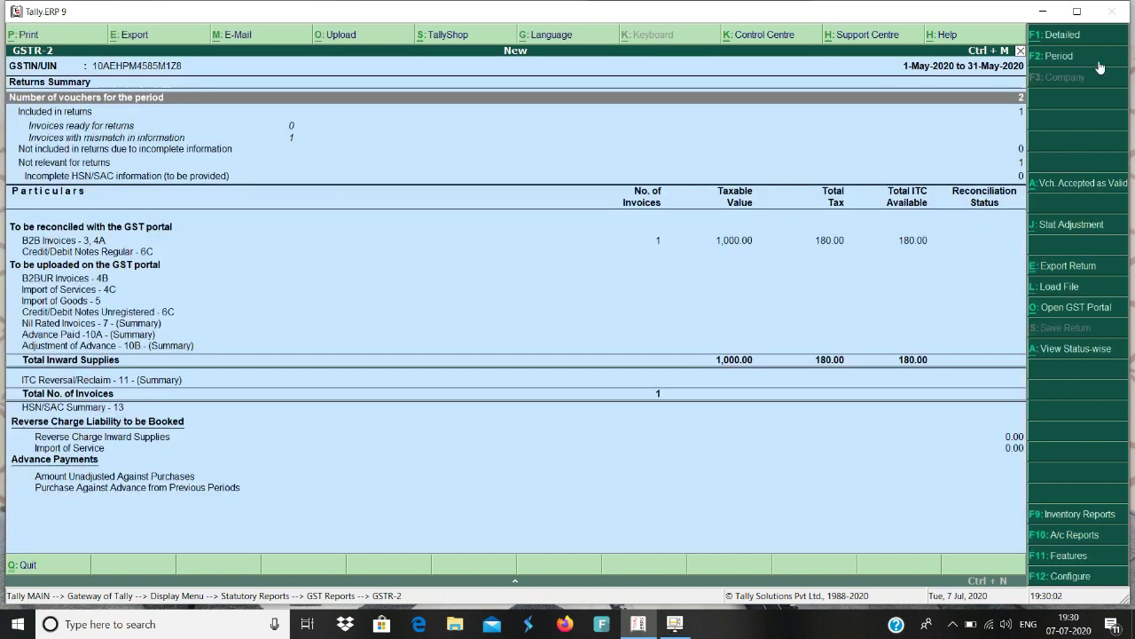
# Drill down from B2B Invoices - 3, 4A to the supplier's voucher register, examine the invoice's tax and ITC, and return to GST Reports
pyautogui.press('Down')
pyautogui.press('Down')
pyautogui.press('Down')
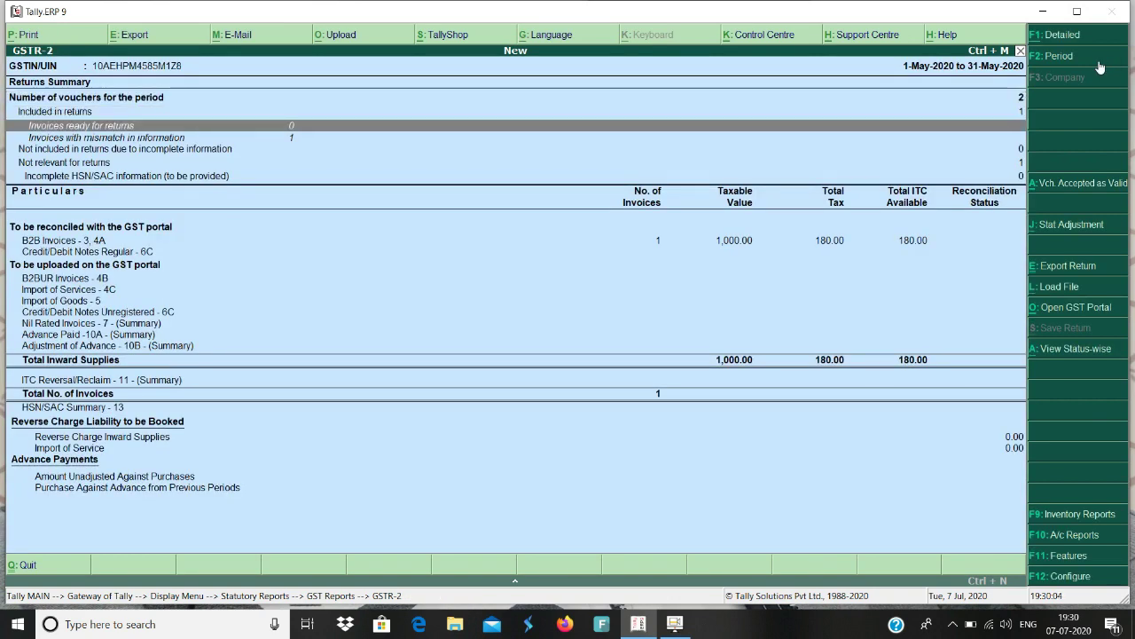
pyautogui.press('Down')
pyautogui.press('Down')
pyautogui.press('Return')
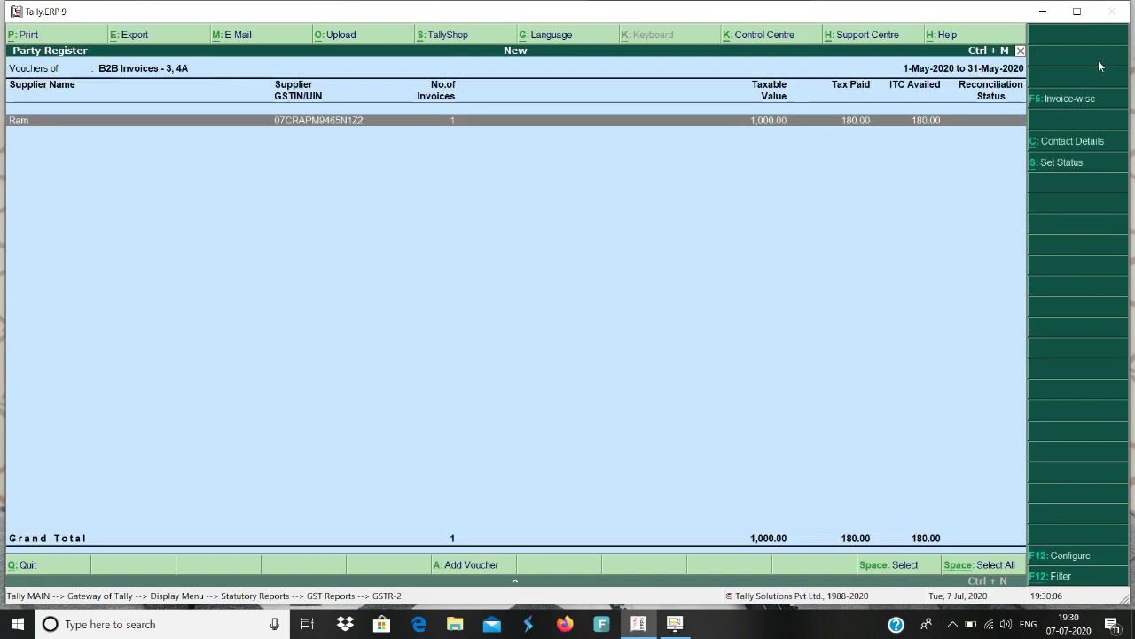
pyautogui.press('Return')
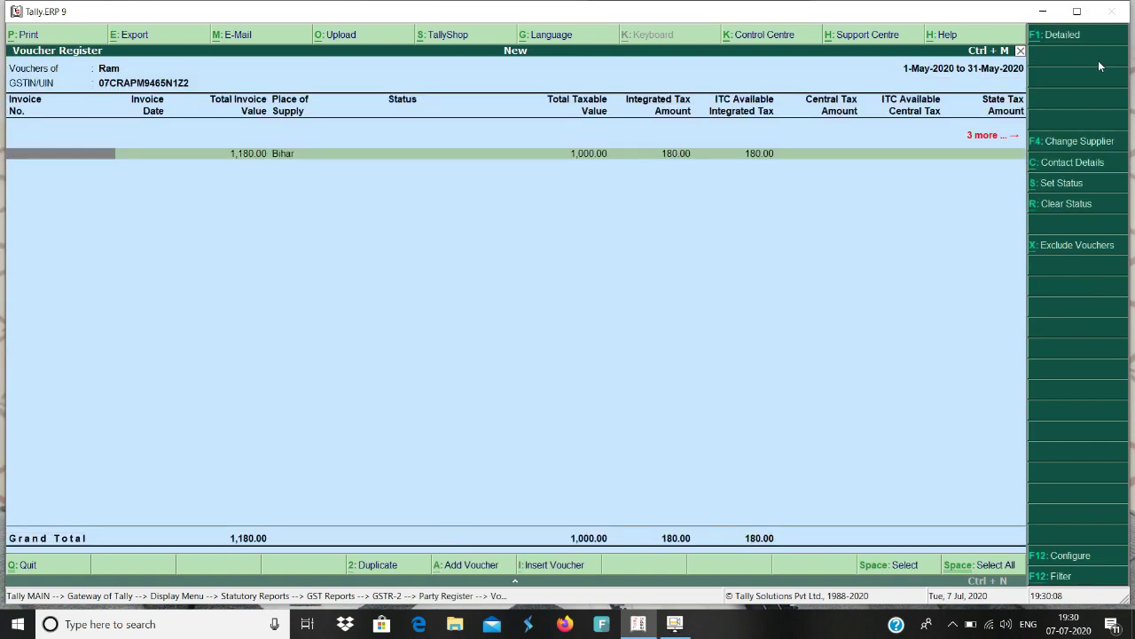
pyautogui.press('Escape')
pyautogui.press('Escape')
pyautogui.press('Escape')
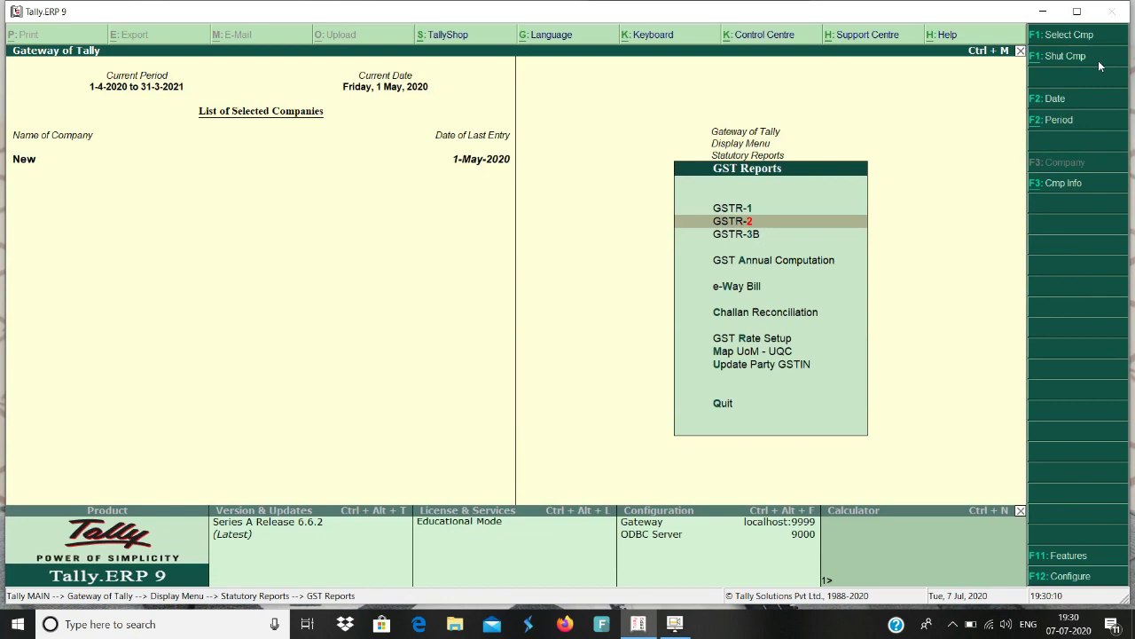
# Open the GSTR-3B report and set its period from 1-5-2020 to 31-5-2020
pyautogui.press('Down')
pyautogui.press('Return')
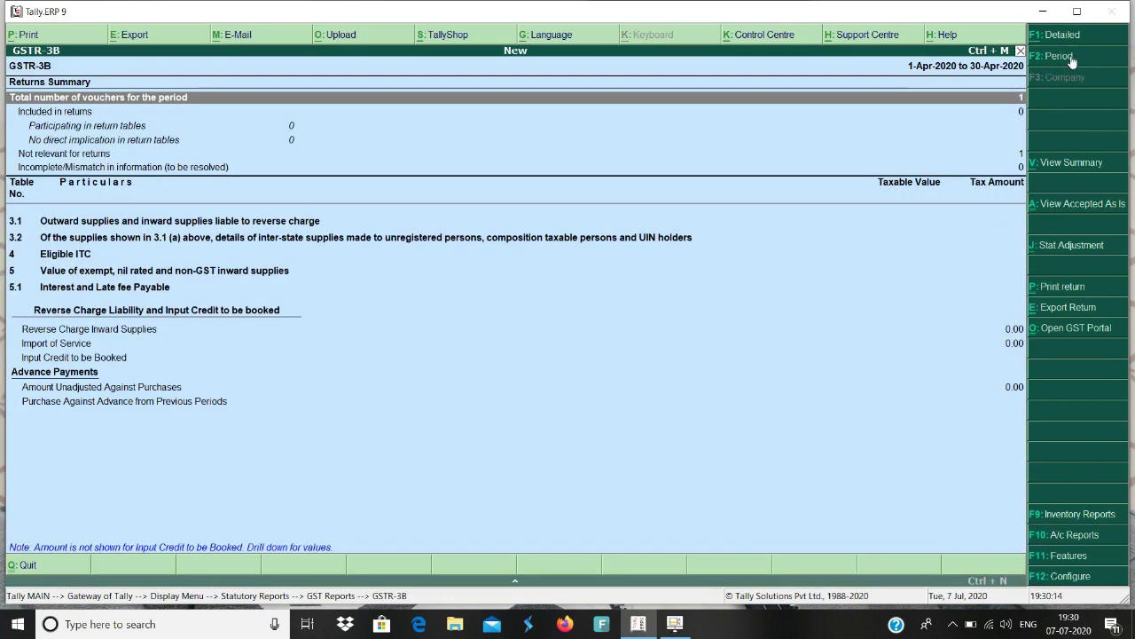
pyautogui.click(1058, 56)
pyautogui.write('1-5')
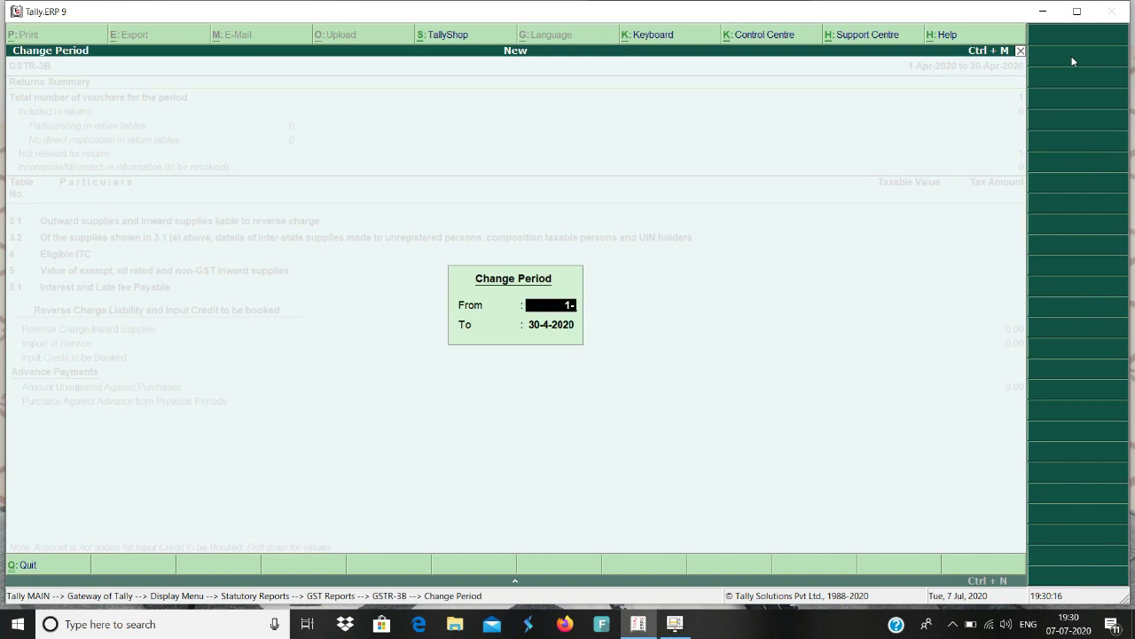
pyautogui.press('Return')
pyautogui.write('31-5')
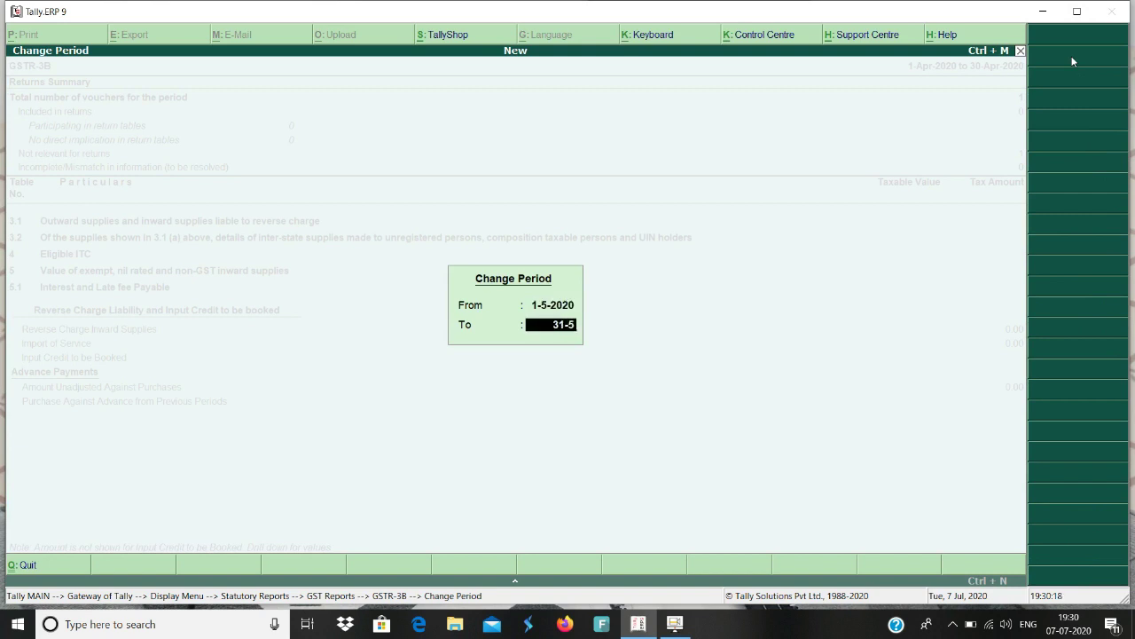
pyautogui.press('Return')
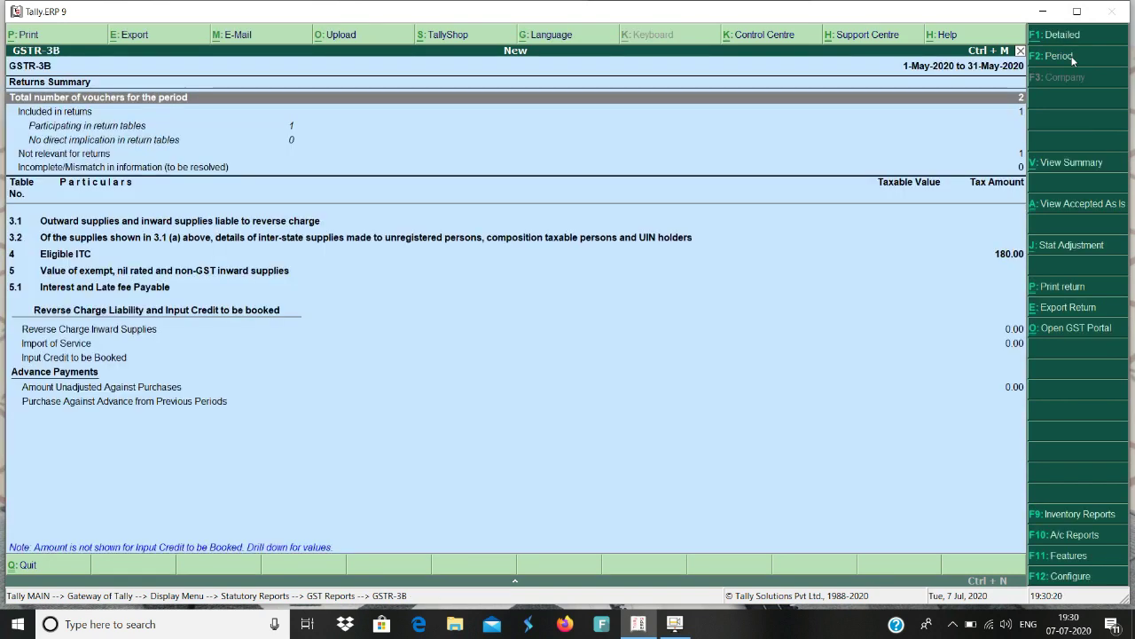
# Show GSTR-3B in detailed view and examine the Eligible ITC section, including the All other ITC row
pyautogui.click(1063, 36)
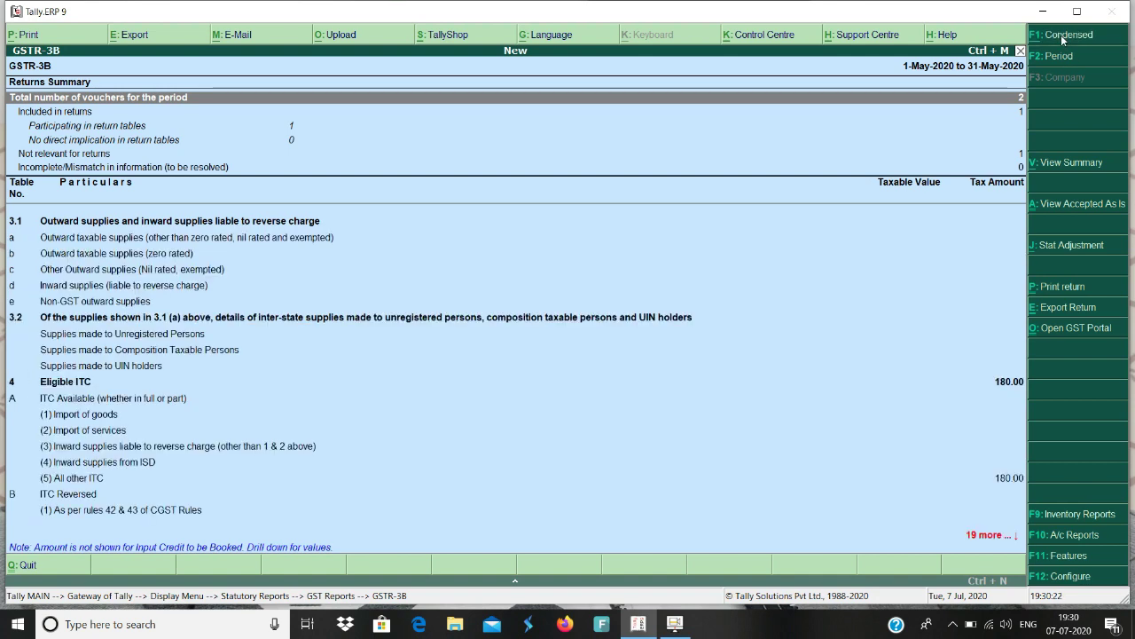
pyautogui.press('Down')
pyautogui.press('Down')
pyautogui.press('Down')
pyautogui.press('Down')
pyautogui.press('Down')
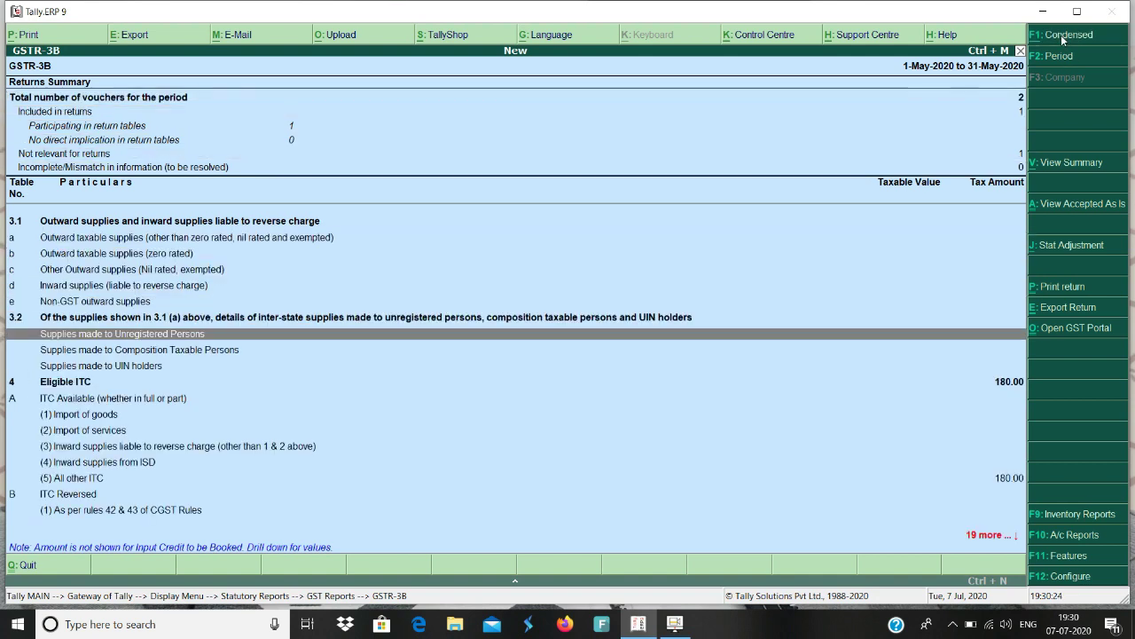
pyautogui.press('Down')
pyautogui.press('Down')
pyautogui.press('Down')
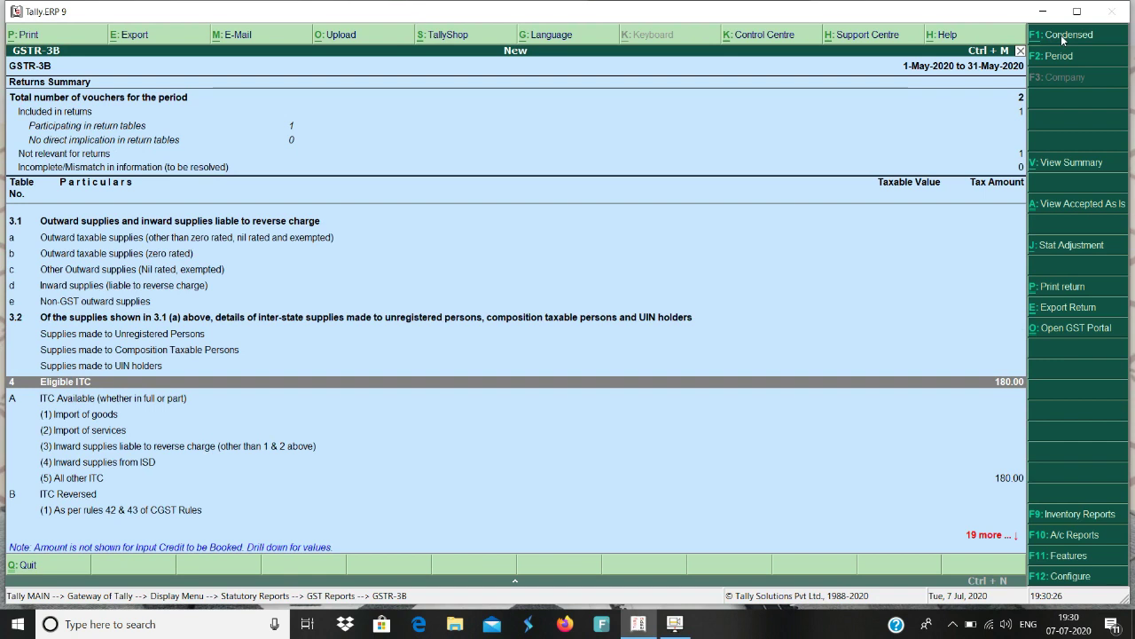
pyautogui.press('Down')
pyautogui.press('Down')
pyautogui.press('Down')
pyautogui.press('Down')
pyautogui.press('Down')
pyautogui.press('Down')
pyautogui.press('Down')
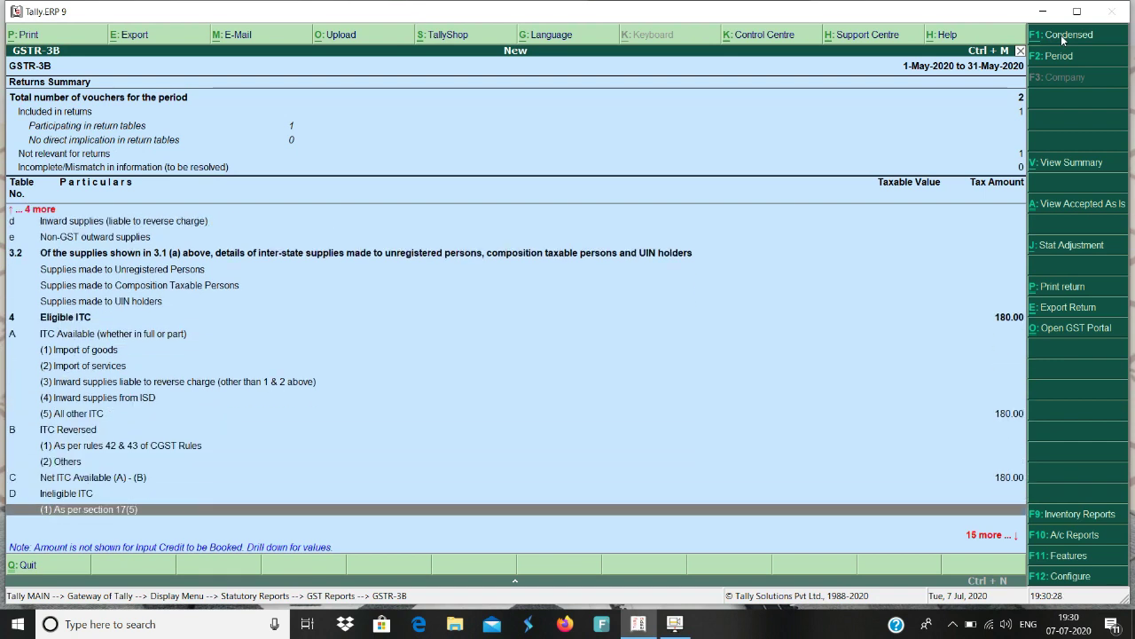
pyautogui.press('Up')
pyautogui.press('Up')
pyautogui.press('Up')
pyautogui.press('Up')
pyautogui.press('Up')
pyautogui.press('Up')
pyautogui.press('Up')
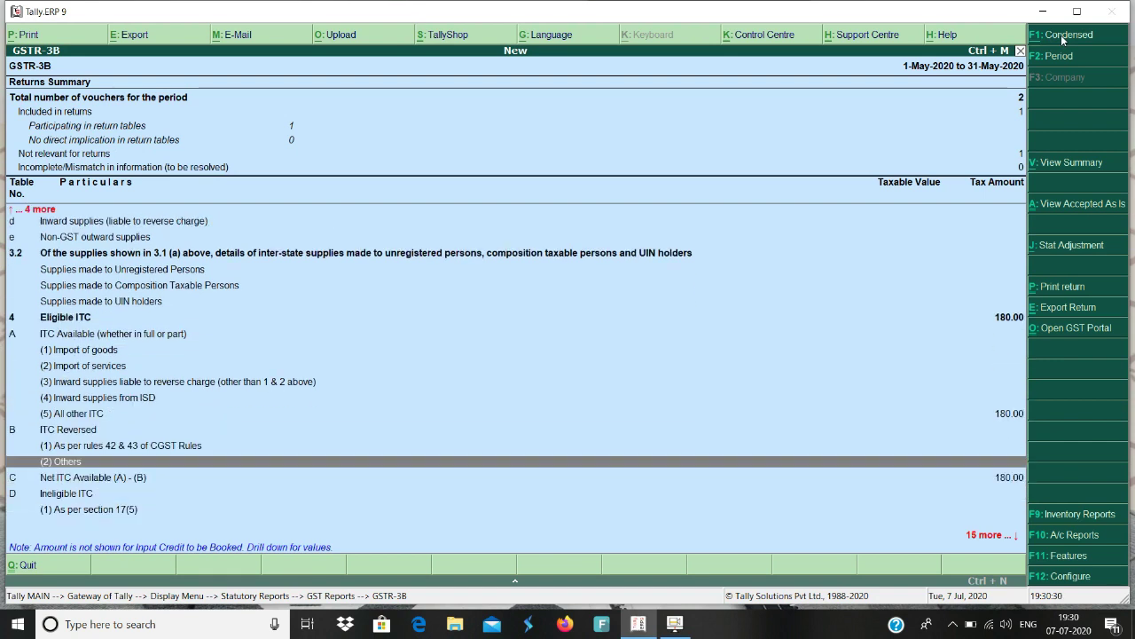
pyautogui.press('Down')
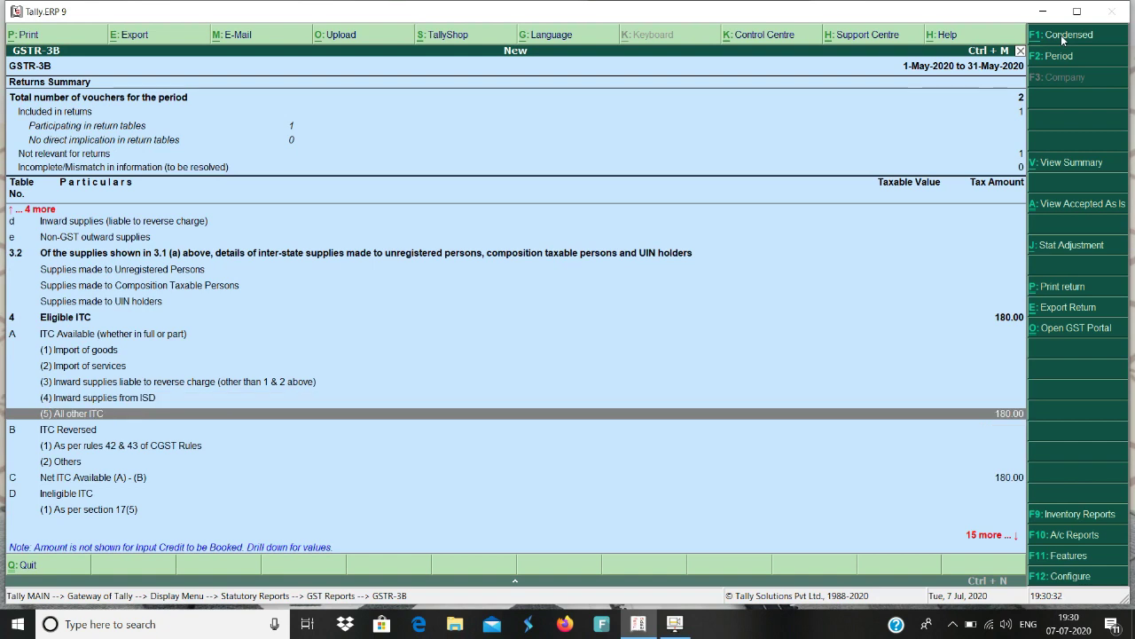